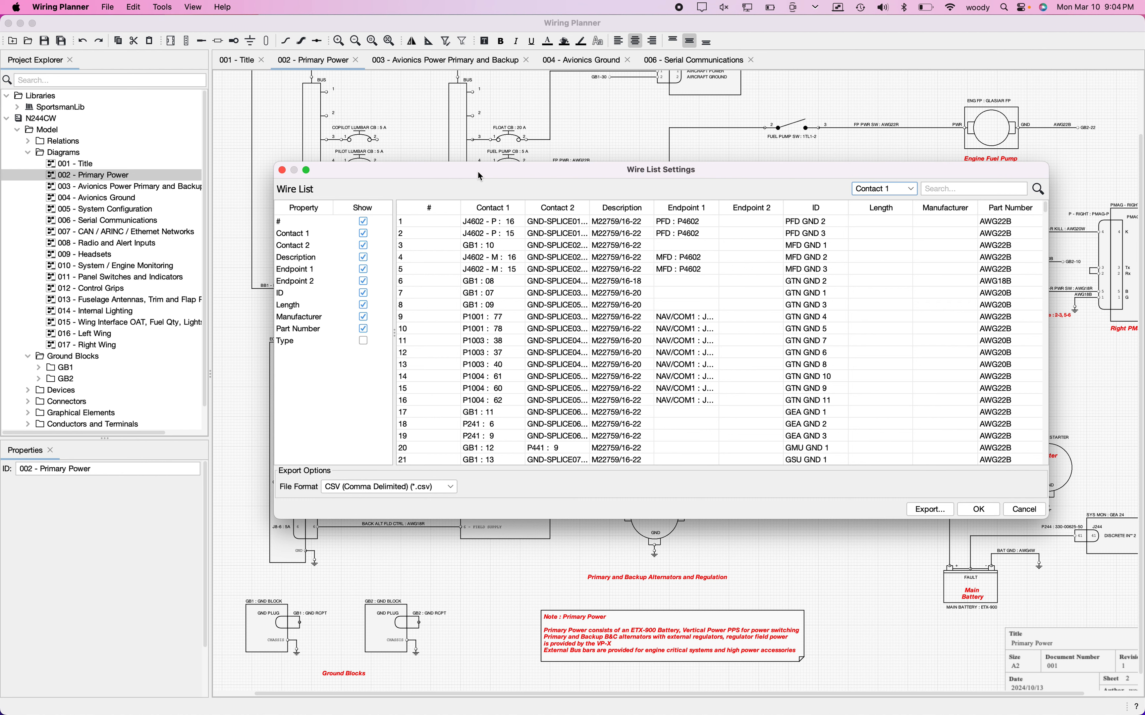
Step: Widen the Contact 1, Contact 2 and Endpoint 1 columns, and reposition and widen the Wire List Settings window
{"action": "left_click_drag", "start_coordinate": [526, 211], "coordinate": [622, 209]}
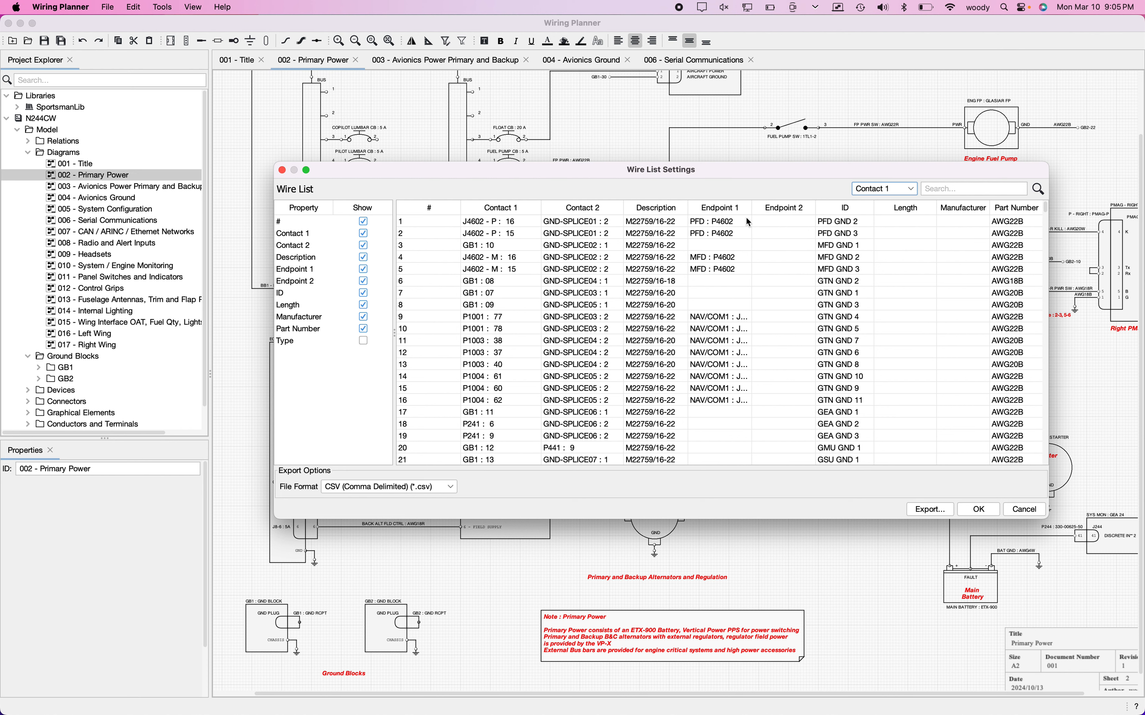
{"action": "left_click_drag", "start_coordinate": [753, 206], "coordinate": [774, 211]}
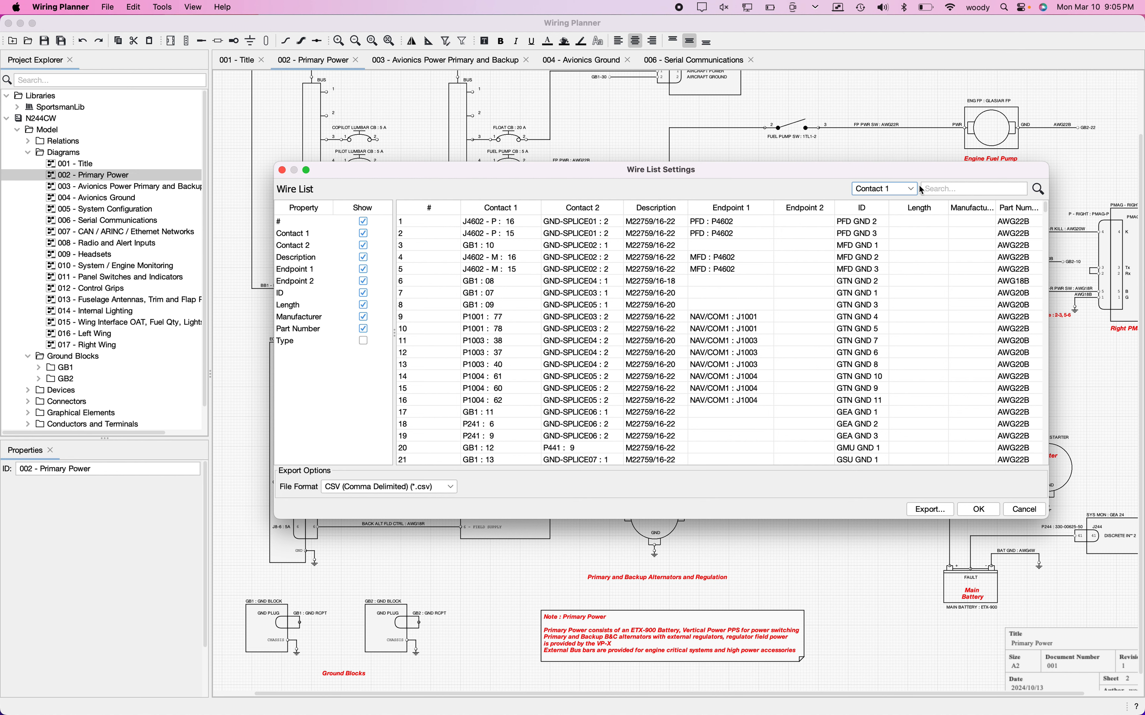
{"action": "left_click_drag", "start_coordinate": [777, 166], "coordinate": [637, 111]}
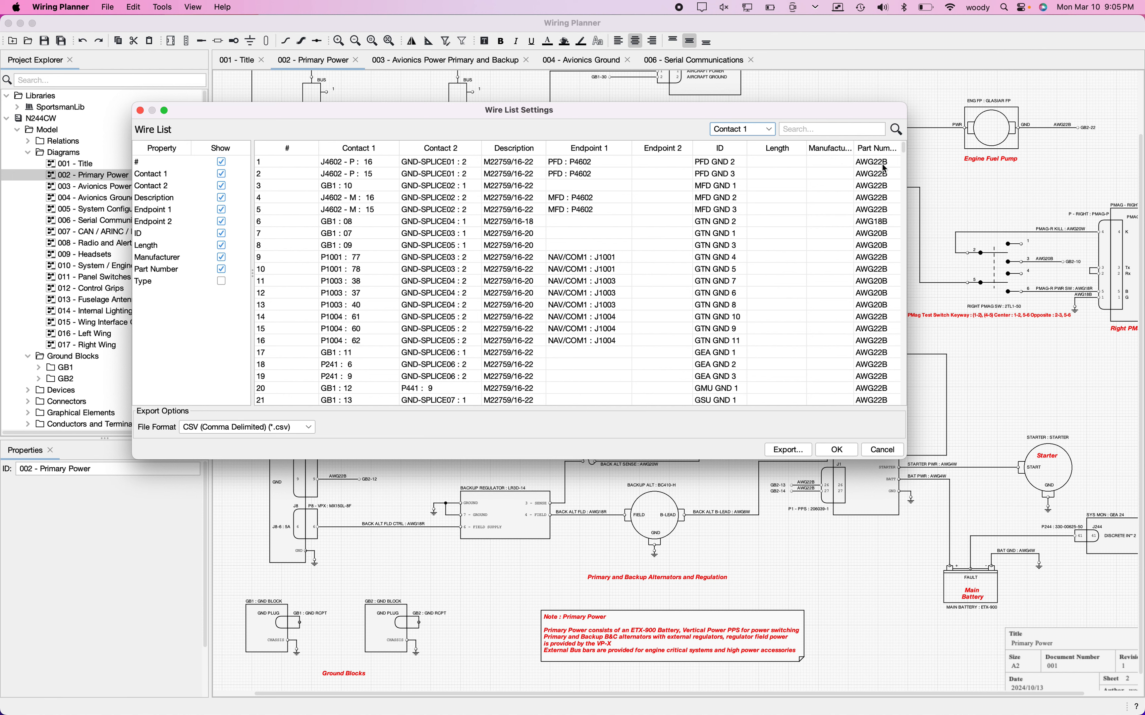
{"action": "left_click_drag", "start_coordinate": [905, 166], "coordinate": [960, 174]}
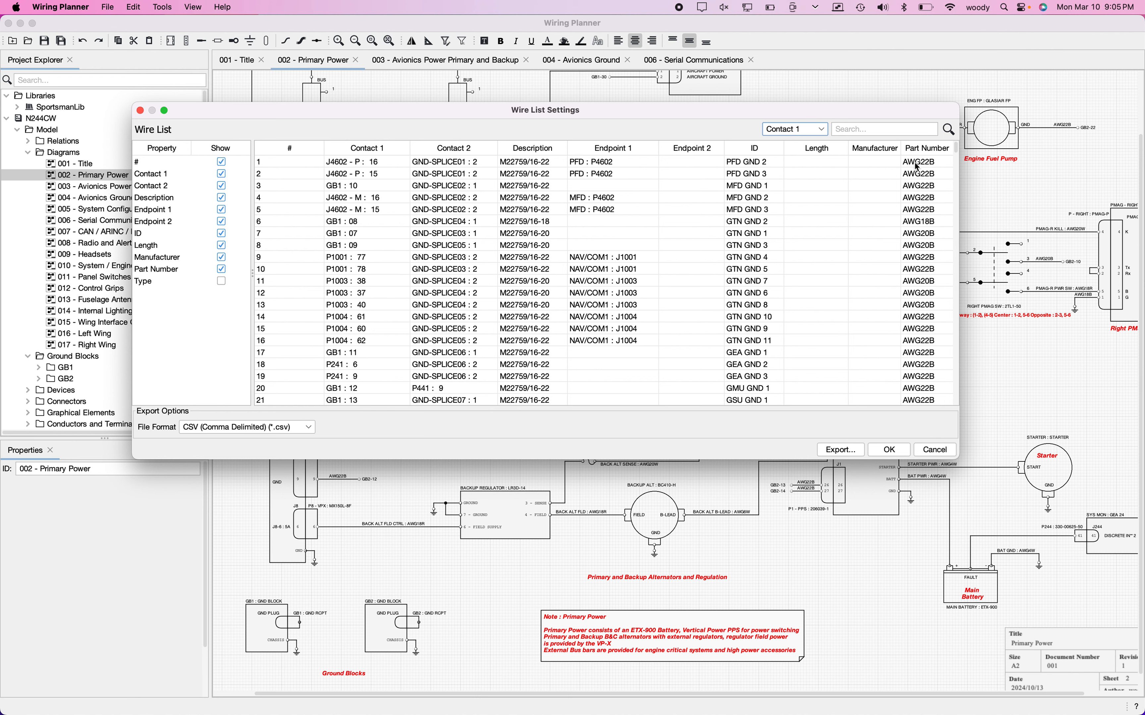
Step: Widen the ID column so the long wire IDs of the CAN entries are fully readable
{"action": "scroll", "coordinate": [762, 250], "scroll_direction": "down", "scroll_amount": 15}
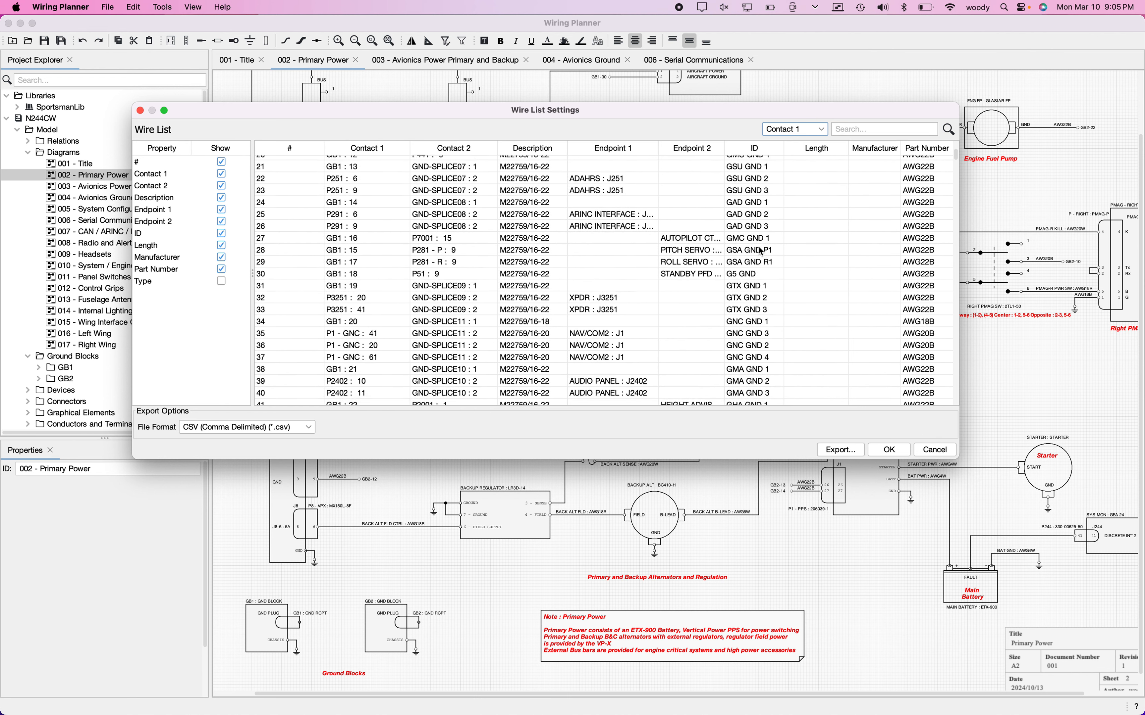
{"action": "scroll", "coordinate": [762, 251], "scroll_direction": "down", "scroll_amount": 12}
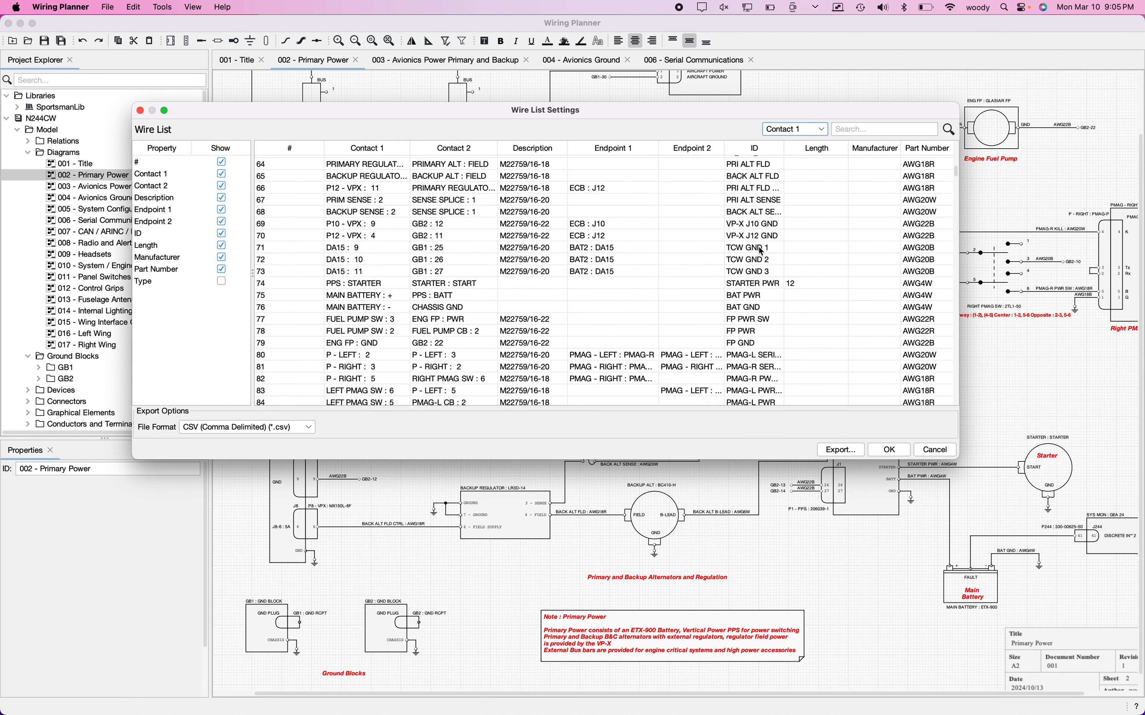
{"action": "scroll", "coordinate": [761, 251], "scroll_direction": "down", "scroll_amount": 10}
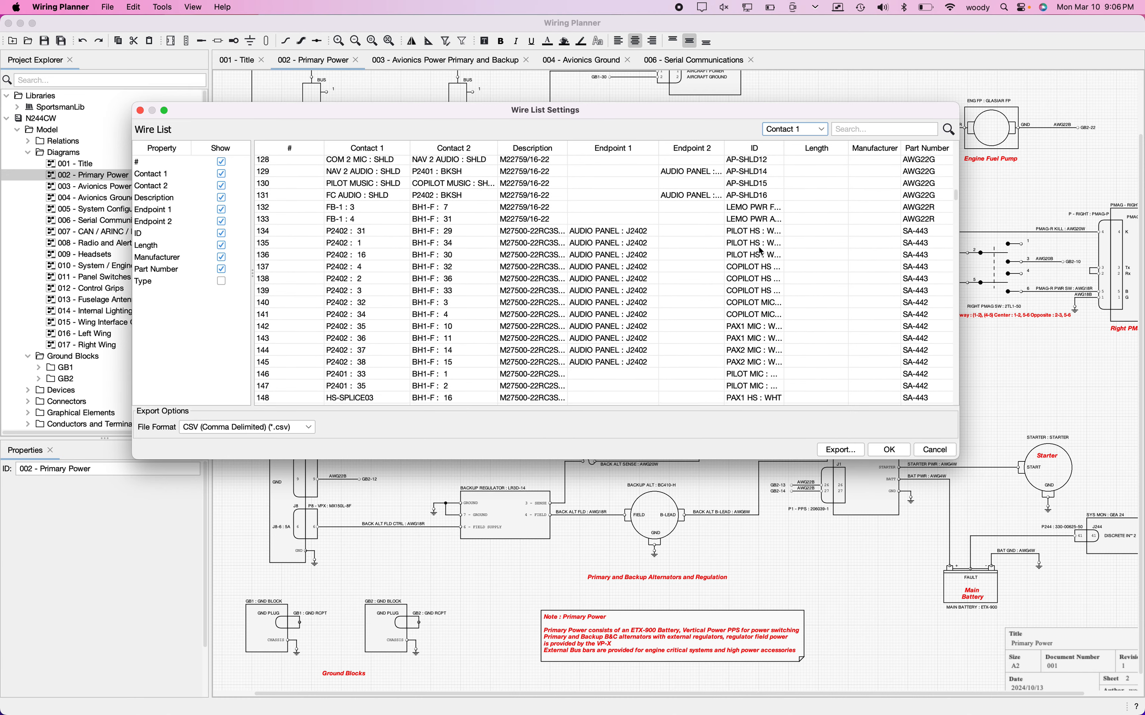
{"action": "scroll", "coordinate": [762, 251], "scroll_direction": "down", "scroll_amount": 10}
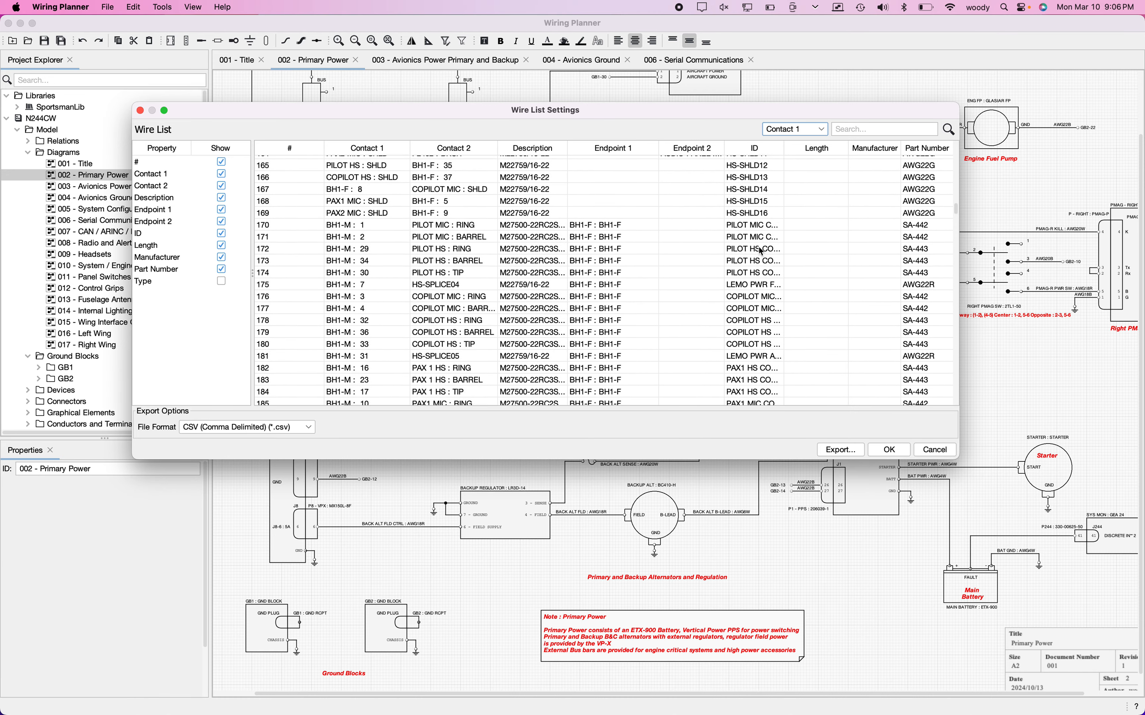
{"action": "scroll", "coordinate": [761, 251], "scroll_direction": "down", "scroll_amount": 5}
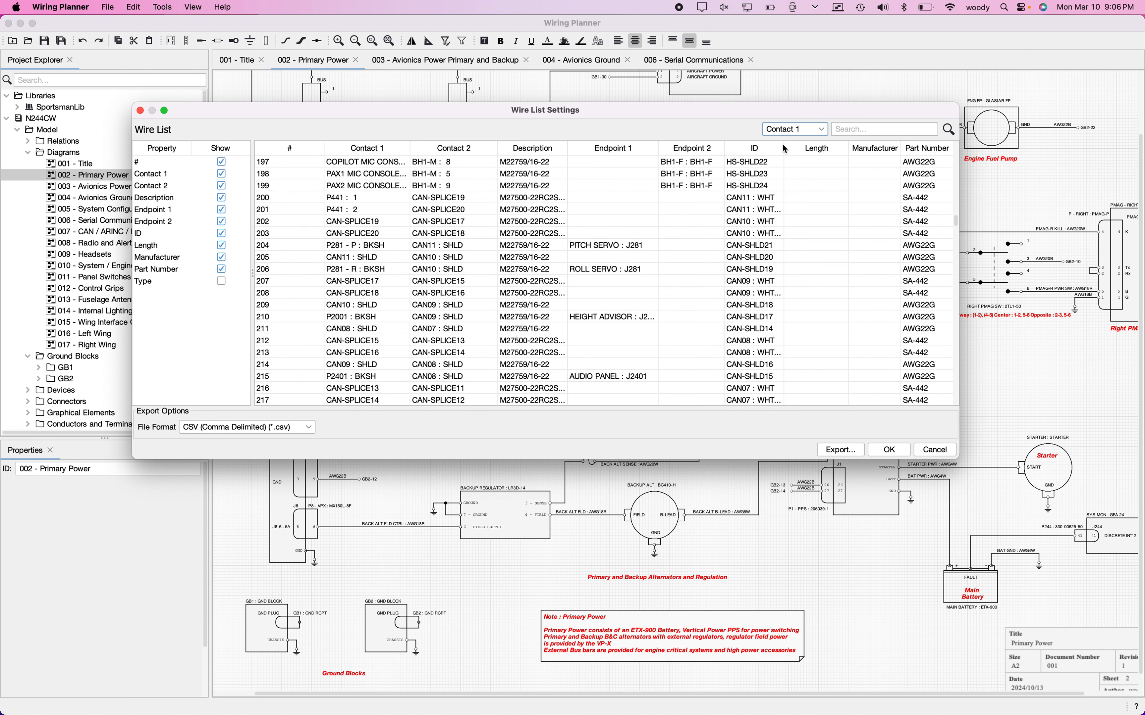
{"action": "left_click_drag", "start_coordinate": [785, 152], "coordinate": [820, 157]}
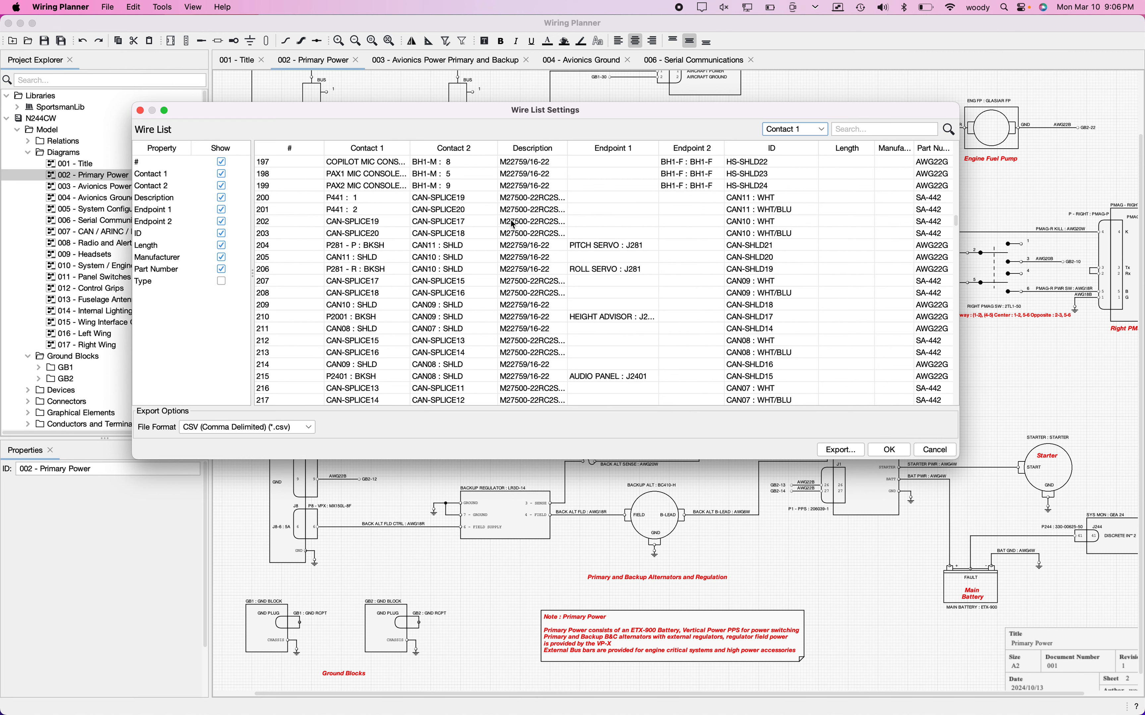
Step: Examine the wire list's headset console, CAN splice and shield entries, comparing their contacts, endpoints and descriptions
{"action": "scroll", "coordinate": [514, 225], "scroll_direction": "up", "scroll_amount": 1}
{"action": "scroll", "coordinate": [514, 225], "scroll_direction": "down", "scroll_amount": 3}
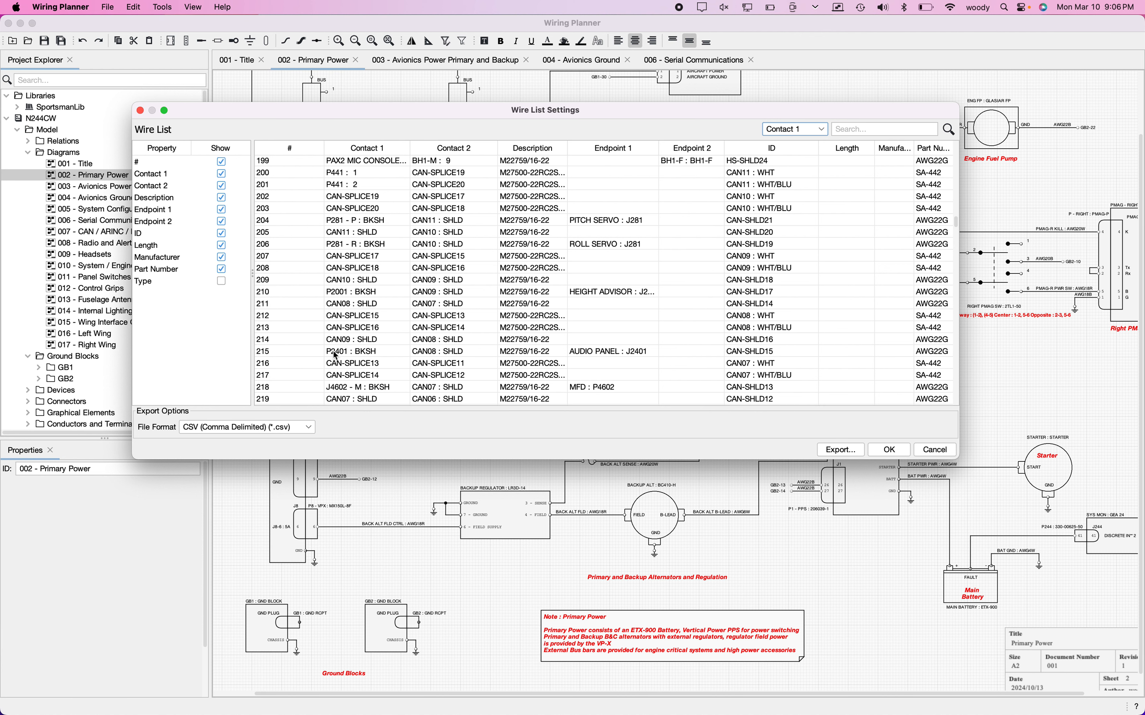
{"action": "scroll", "coordinate": [540, 221], "scroll_direction": "up", "scroll_amount": 3}
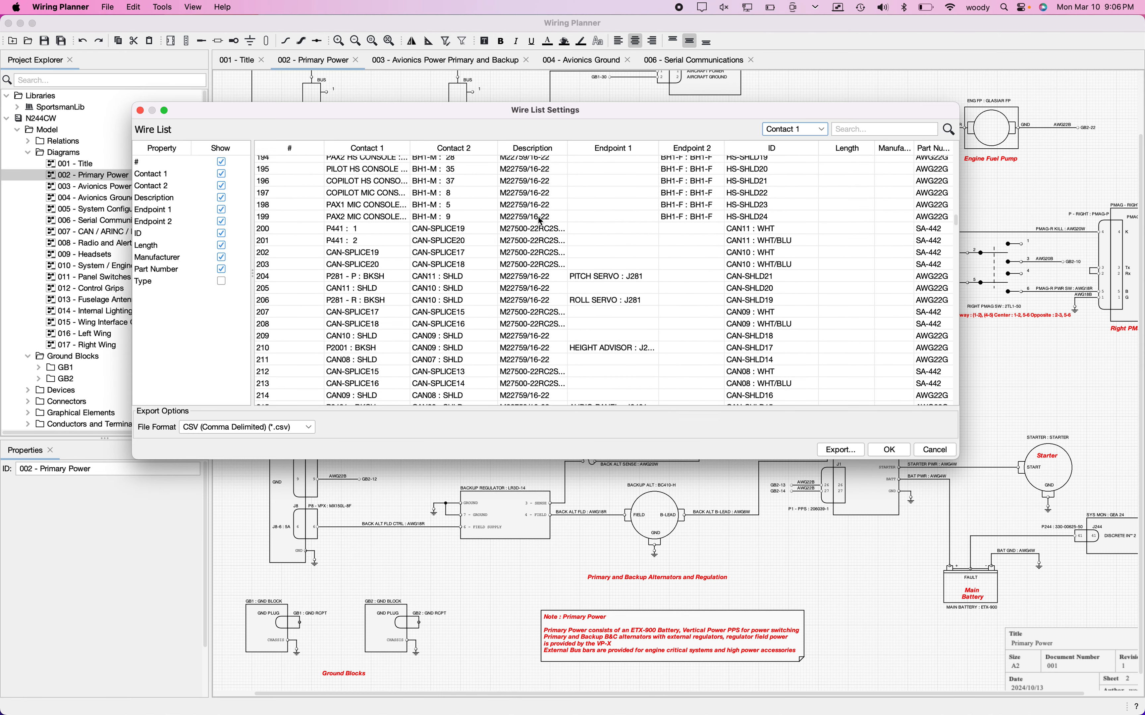
{"action": "scroll", "coordinate": [540, 221], "scroll_direction": "up", "scroll_amount": 5}
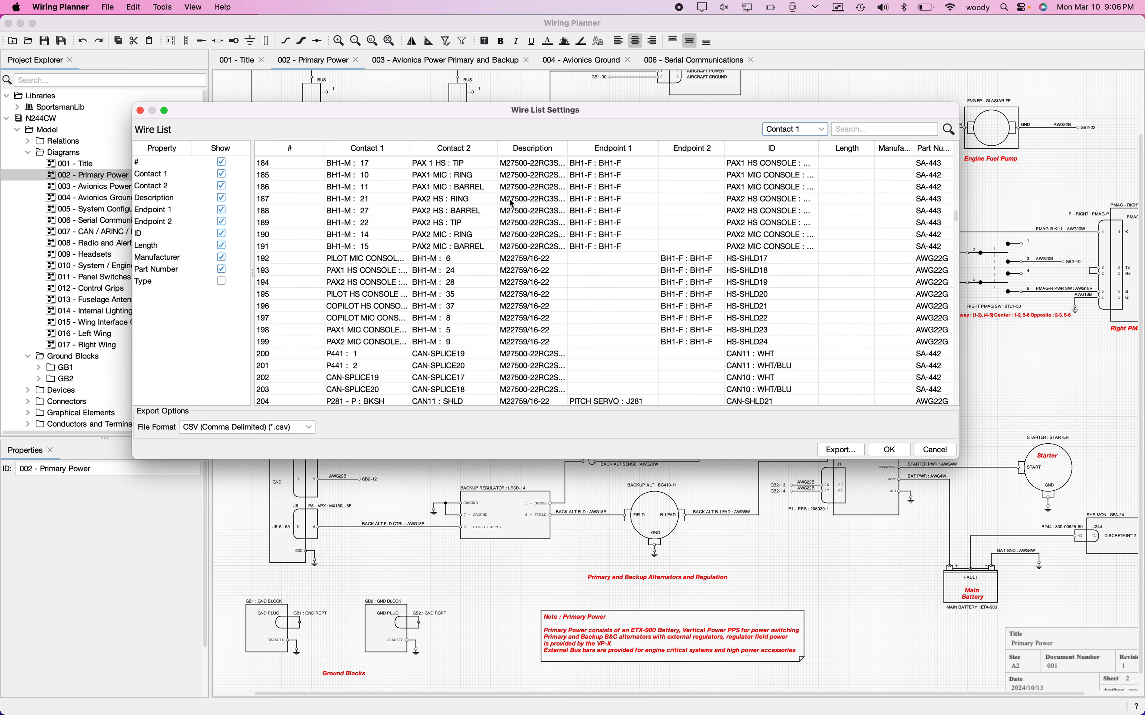
{"action": "scroll", "coordinate": [512, 203], "scroll_direction": "up", "scroll_amount": 2}
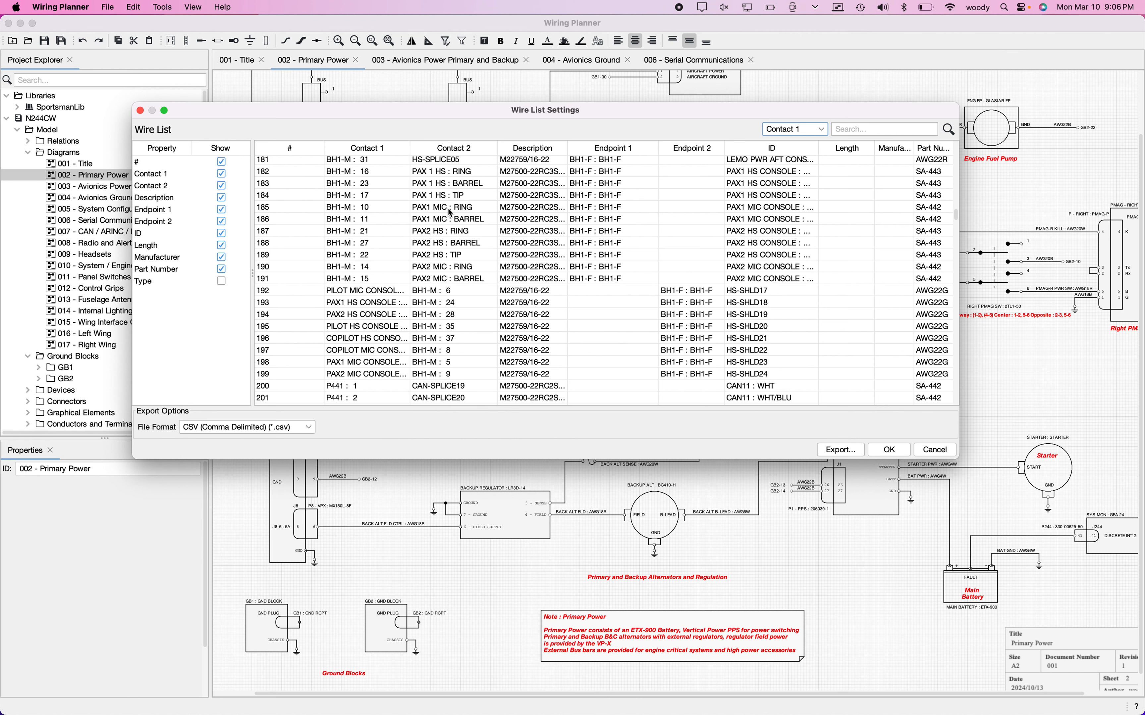
{"action": "scroll", "coordinate": [448, 209], "scroll_direction": "down", "scroll_amount": 2}
{"action": "scroll", "coordinate": [485, 293], "scroll_direction": "down", "scroll_amount": 9}
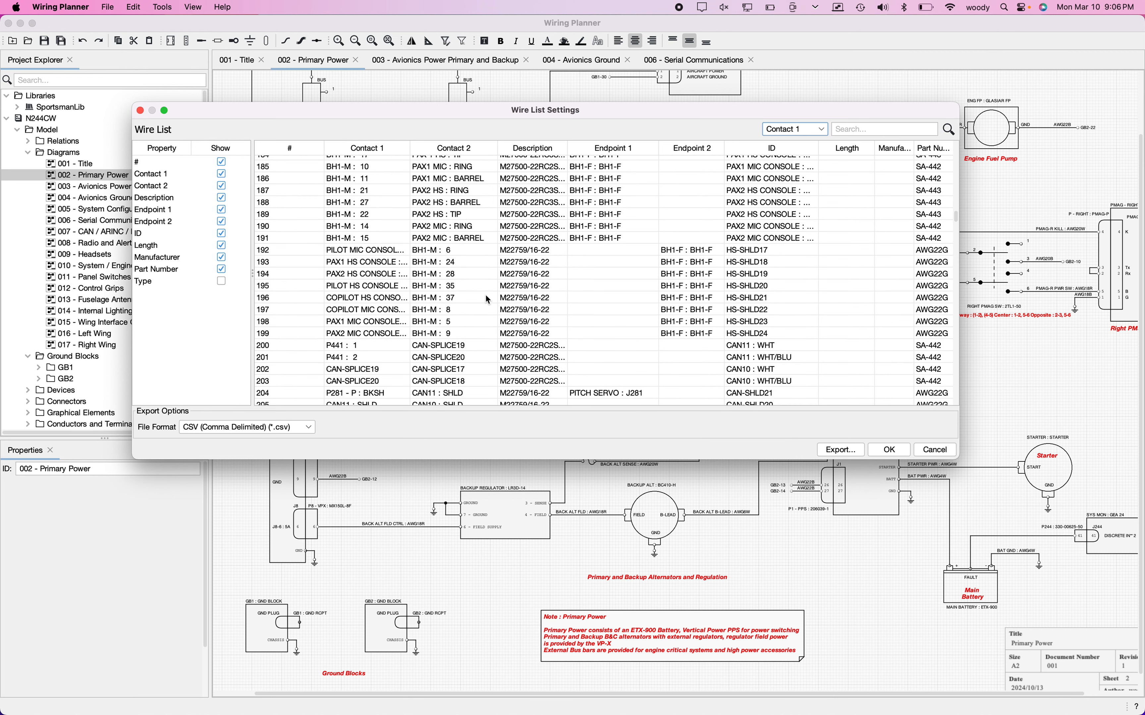
{"action": "scroll", "coordinate": [486, 295], "scroll_direction": "down", "scroll_amount": 2}
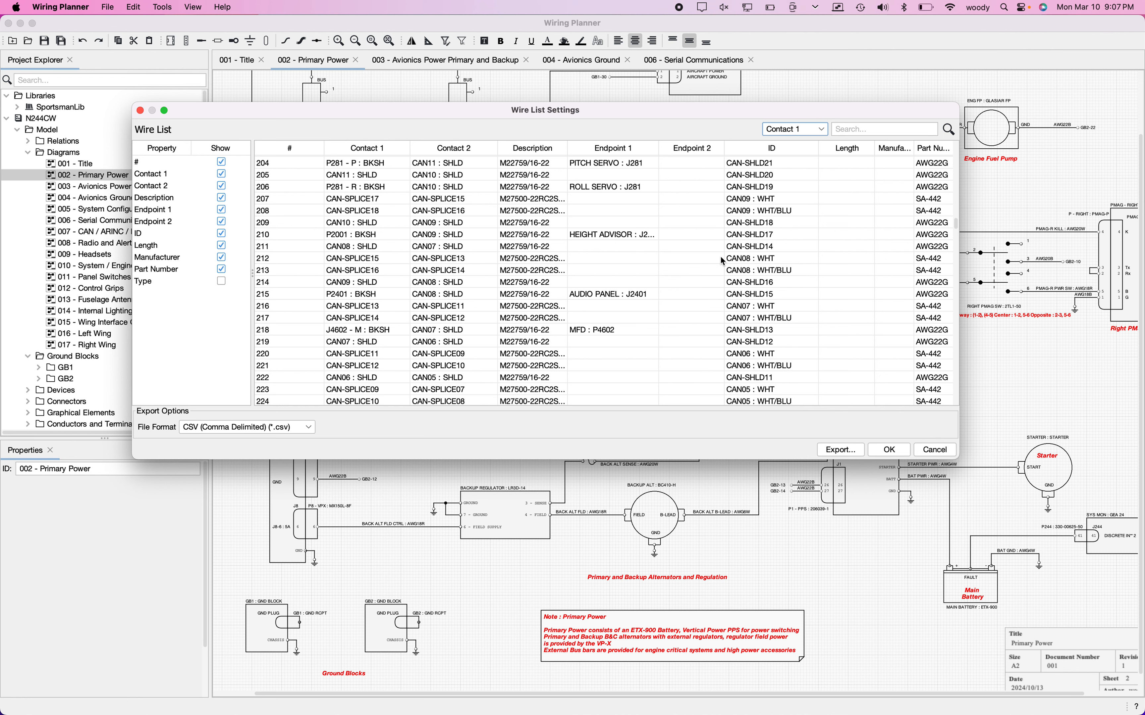
Step: Examine the RG-400 coax wires near the end of the wire list, selecting the NAV1-1 and ELT-1 entries
{"action": "scroll", "coordinate": [703, 202], "scroll_direction": "down", "scroll_amount": 10}
{"action": "scroll", "coordinate": [704, 203], "scroll_direction": "down", "scroll_amount": 20}
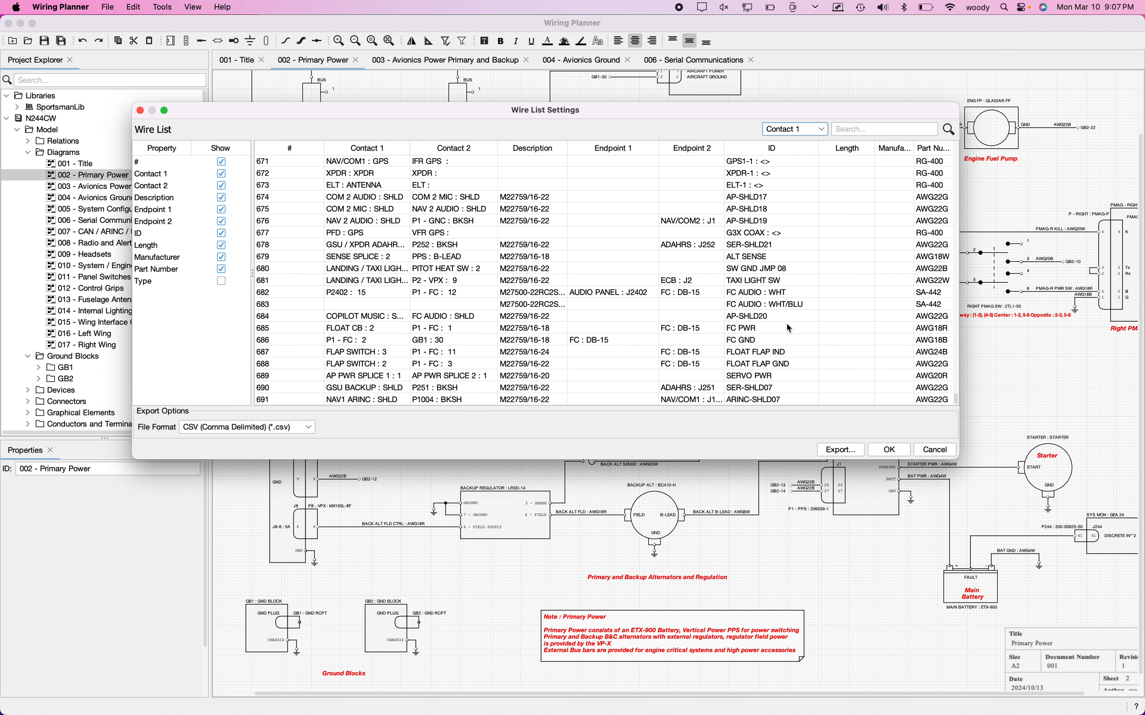
{"action": "scroll", "coordinate": [725, 238], "scroll_direction": "up", "scroll_amount": 5}
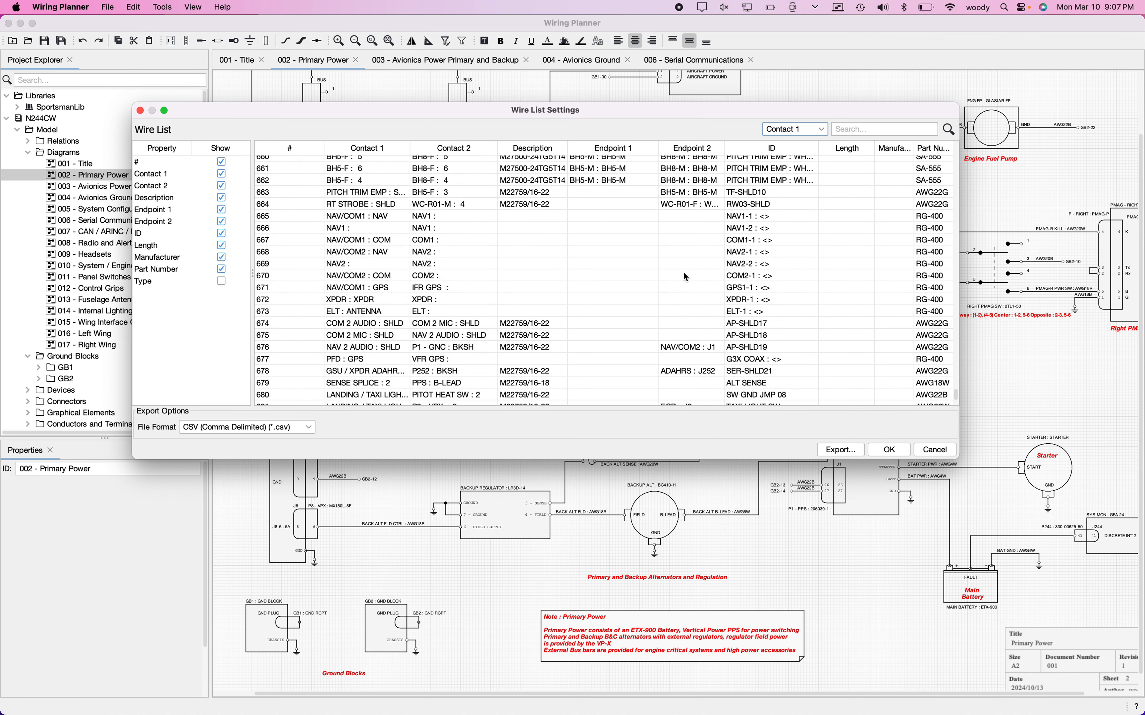
{"action": "left_click", "coordinate": [741, 219]}
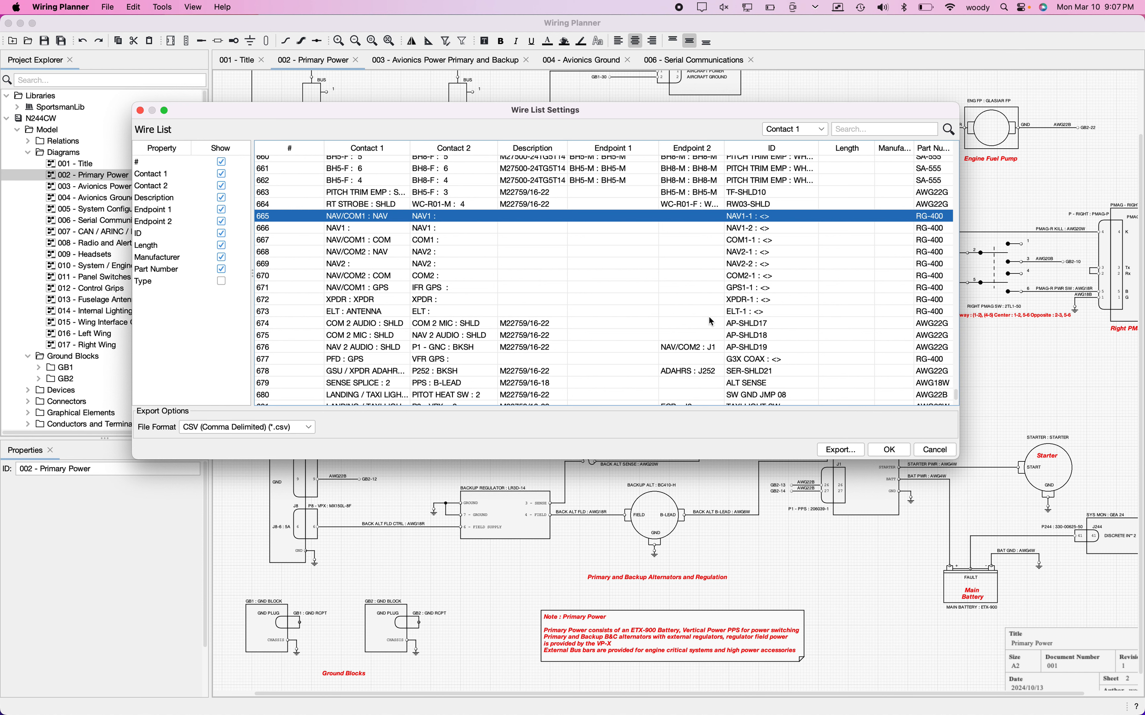
{"action": "left_click", "coordinate": [934, 314]}
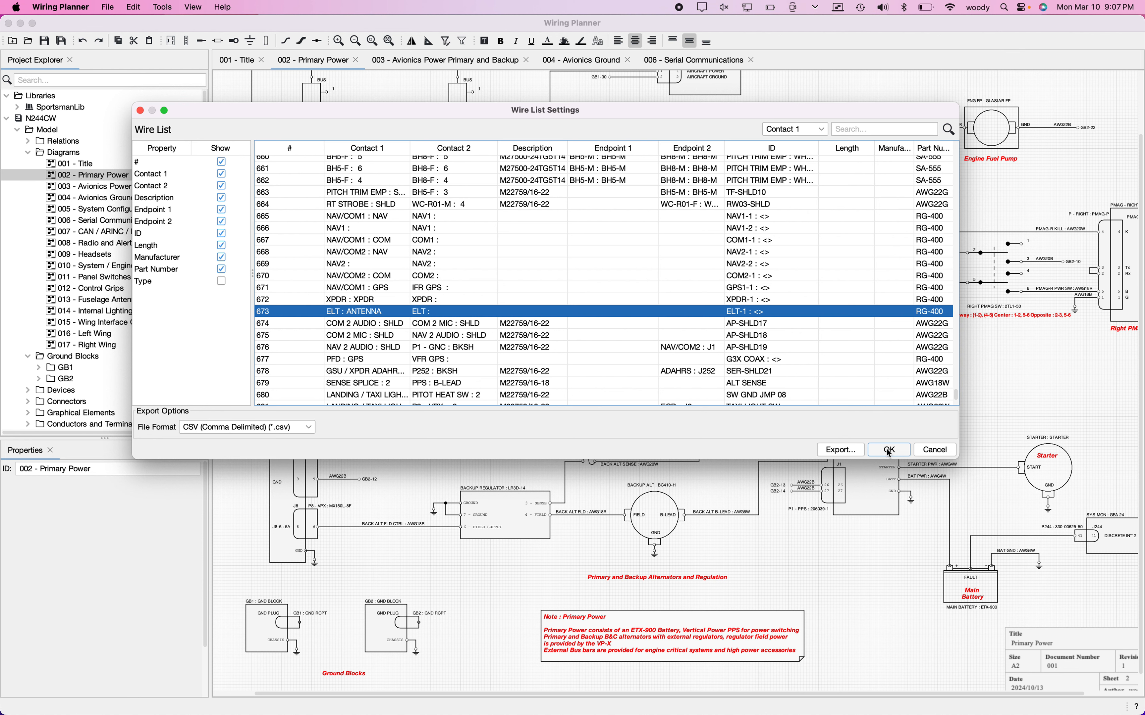
Step: Hide the Part Number and Manufacturer columns and show them again, restoring Part Number before Manufacturer
{"action": "left_click", "coordinate": [222, 269]}
{"action": "left_click", "coordinate": [223, 258]}
{"action": "left_click", "coordinate": [223, 269]}
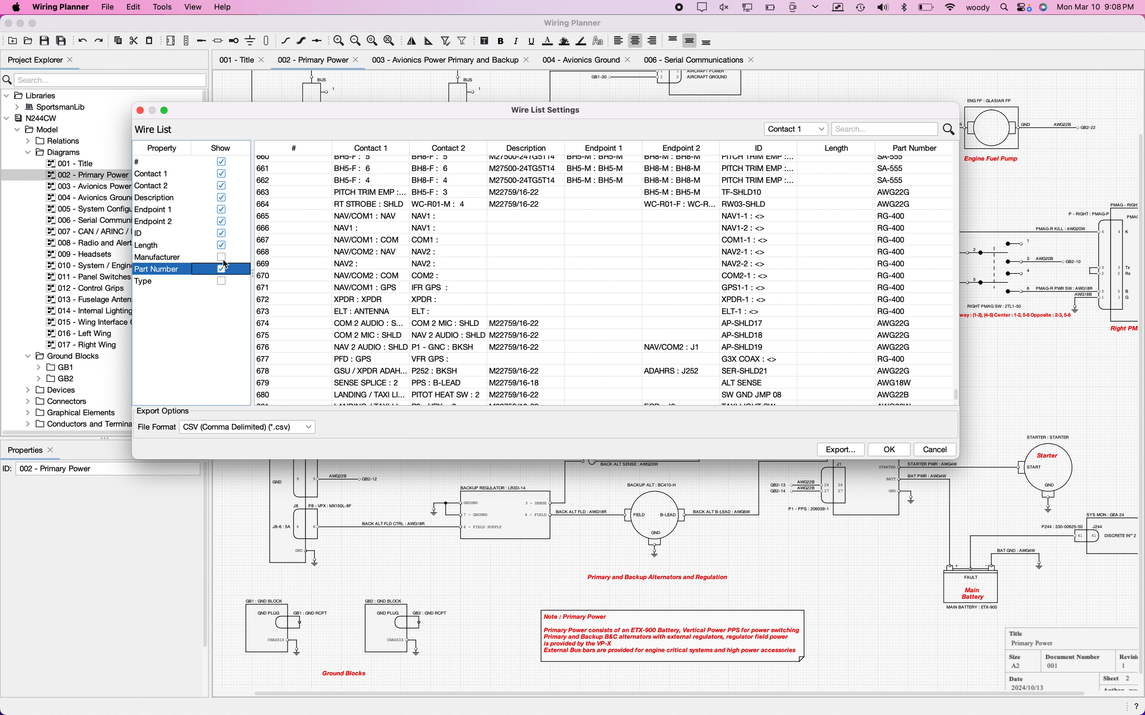
{"action": "left_click", "coordinate": [222, 258]}
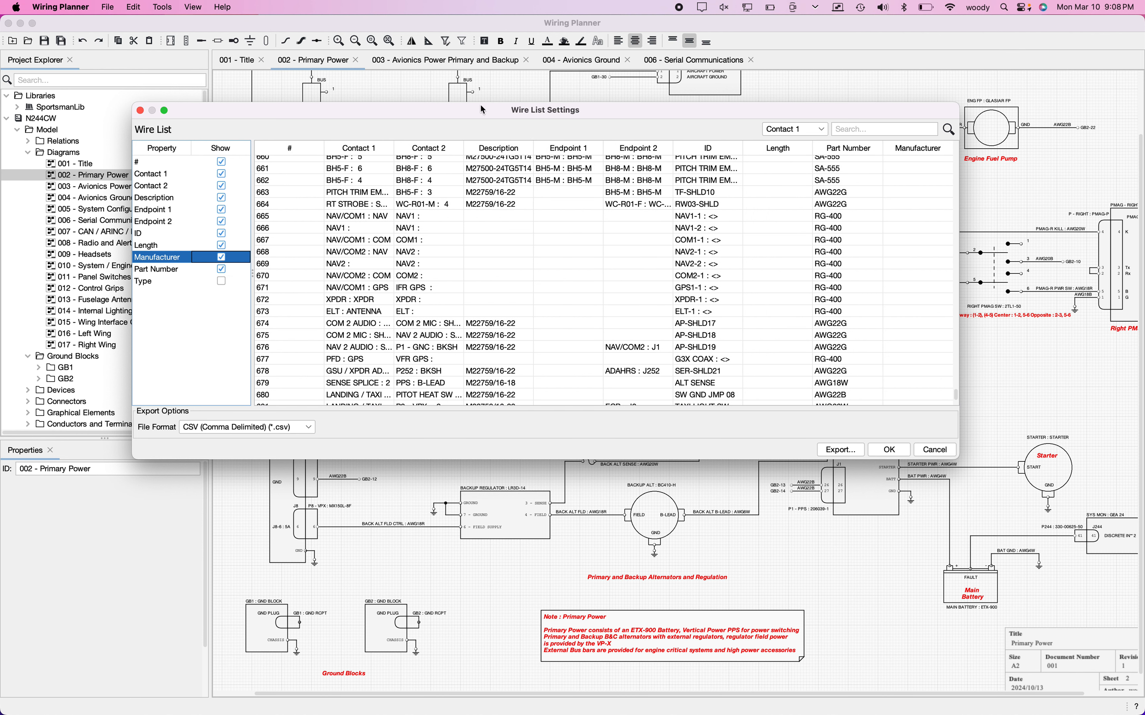
Step: Reorder the wire list columns so Endpoint 1 precedes Contact 1 and Endpoint 2 follows Contact 2
{"action": "left_click_drag", "start_coordinate": [569, 149], "coordinate": [372, 136]}
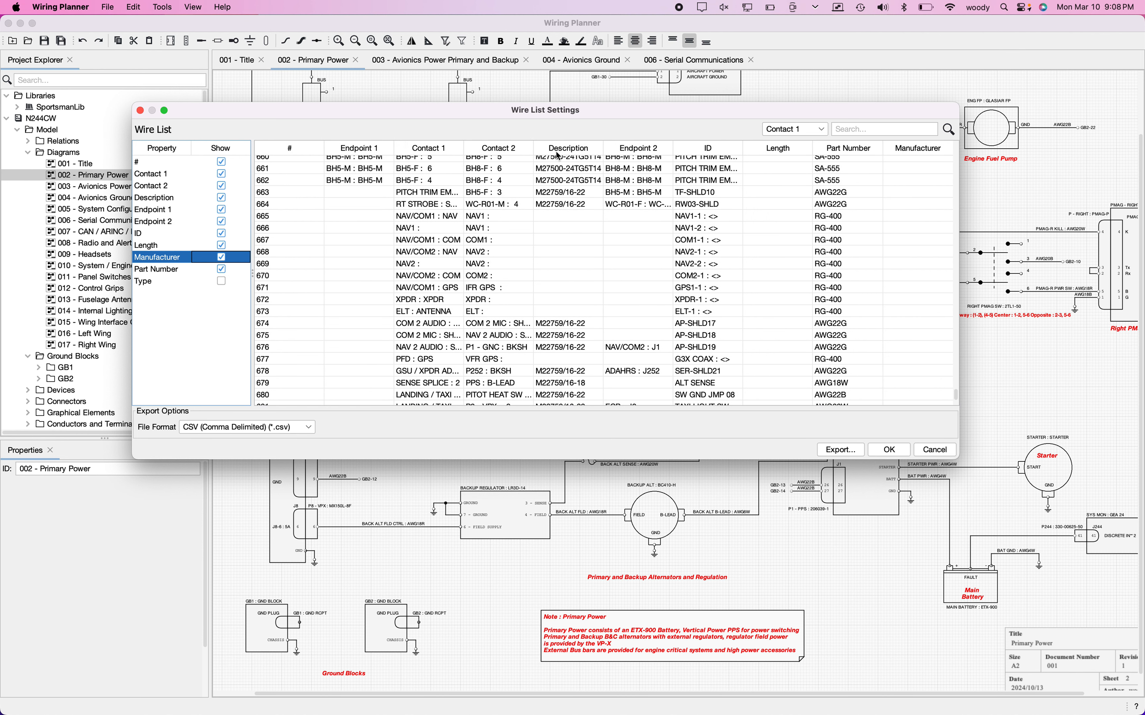
{"action": "left_click_drag", "start_coordinate": [658, 151], "coordinate": [599, 153]}
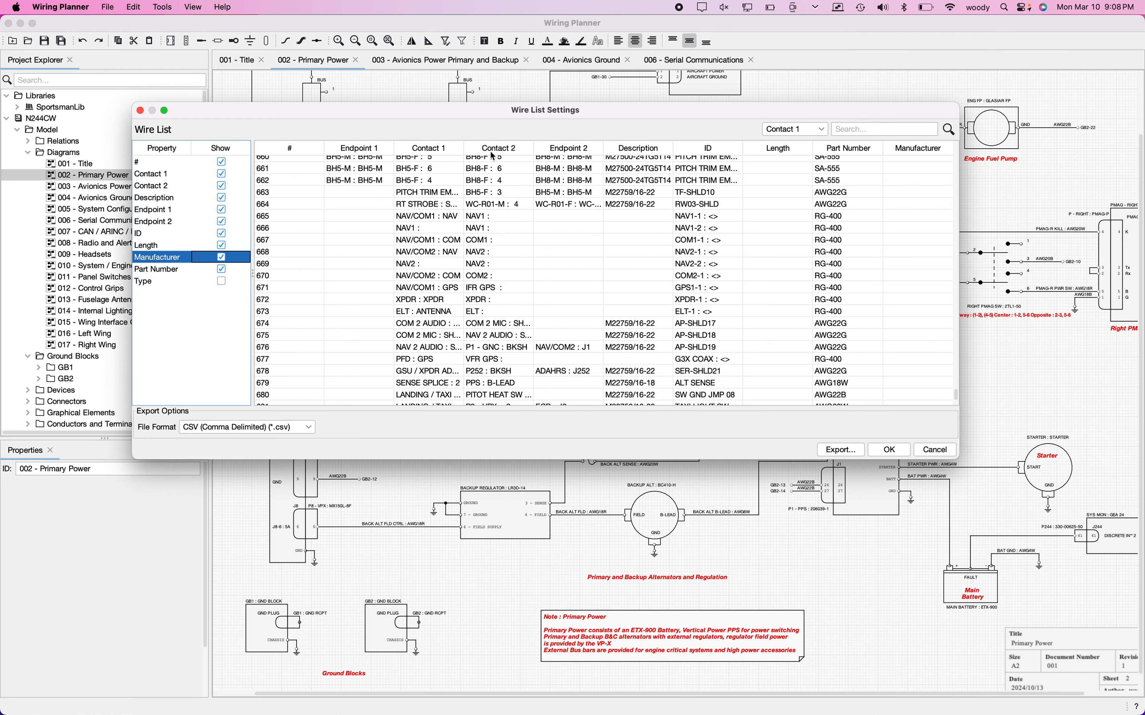
{"action": "scroll", "coordinate": [365, 189], "scroll_direction": "up", "scroll_amount": 20}
{"action": "scroll", "coordinate": [367, 204], "scroll_direction": "up", "scroll_amount": 20}
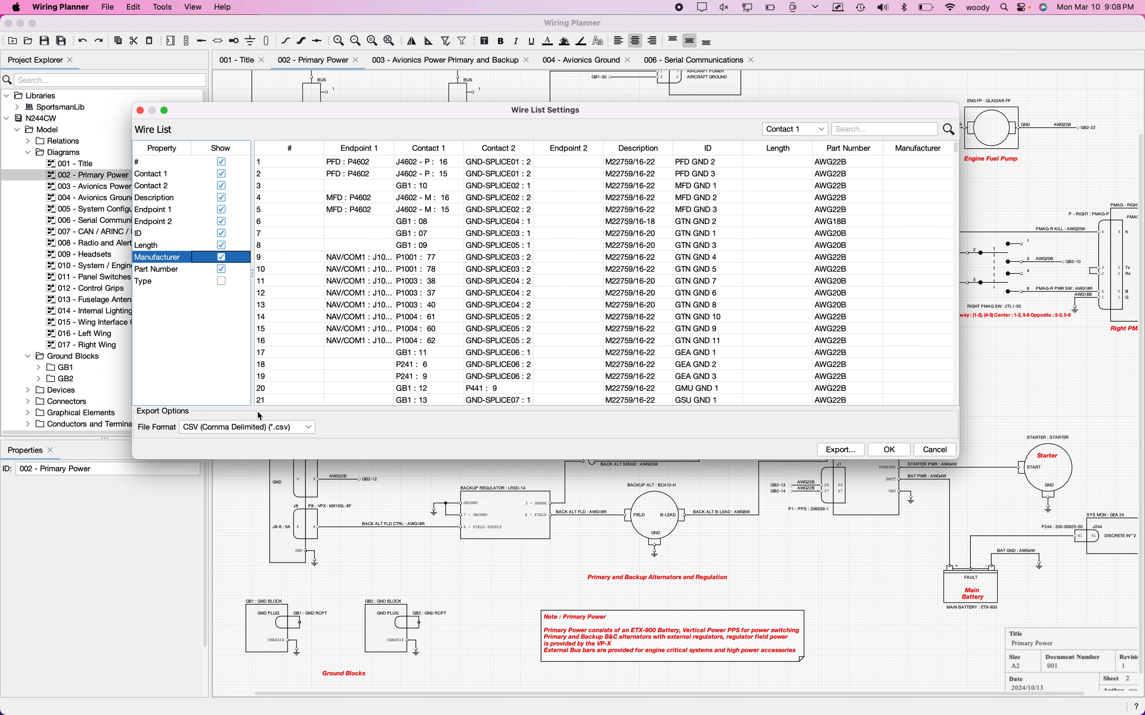
Step: Open the wire list's CSV export, cancel it, and accept the wire list settings
{"action": "left_click", "coordinate": [840, 450]}
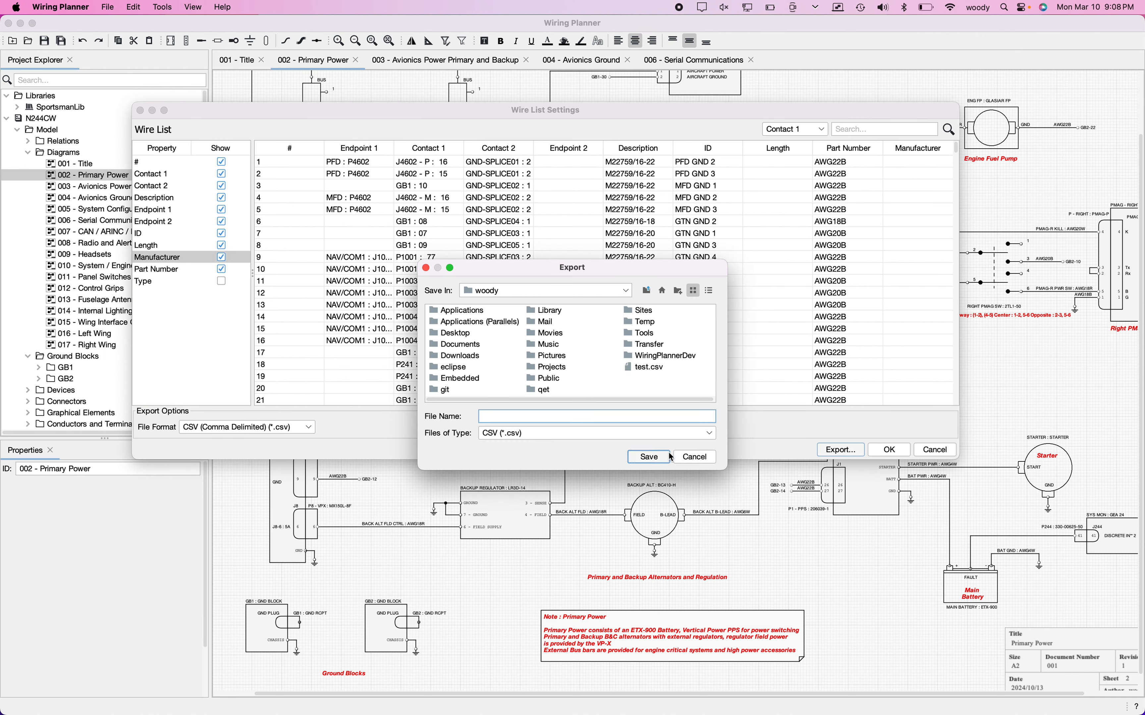
{"action": "left_click", "coordinate": [694, 457]}
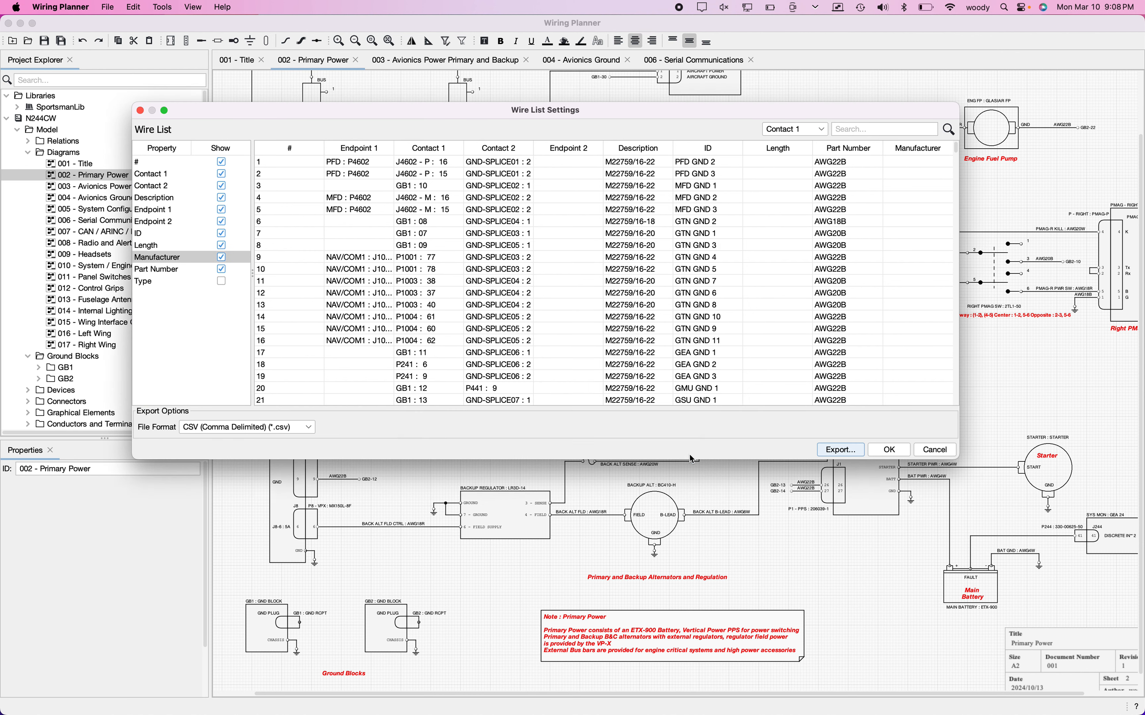
{"action": "left_click", "coordinate": [890, 450]}
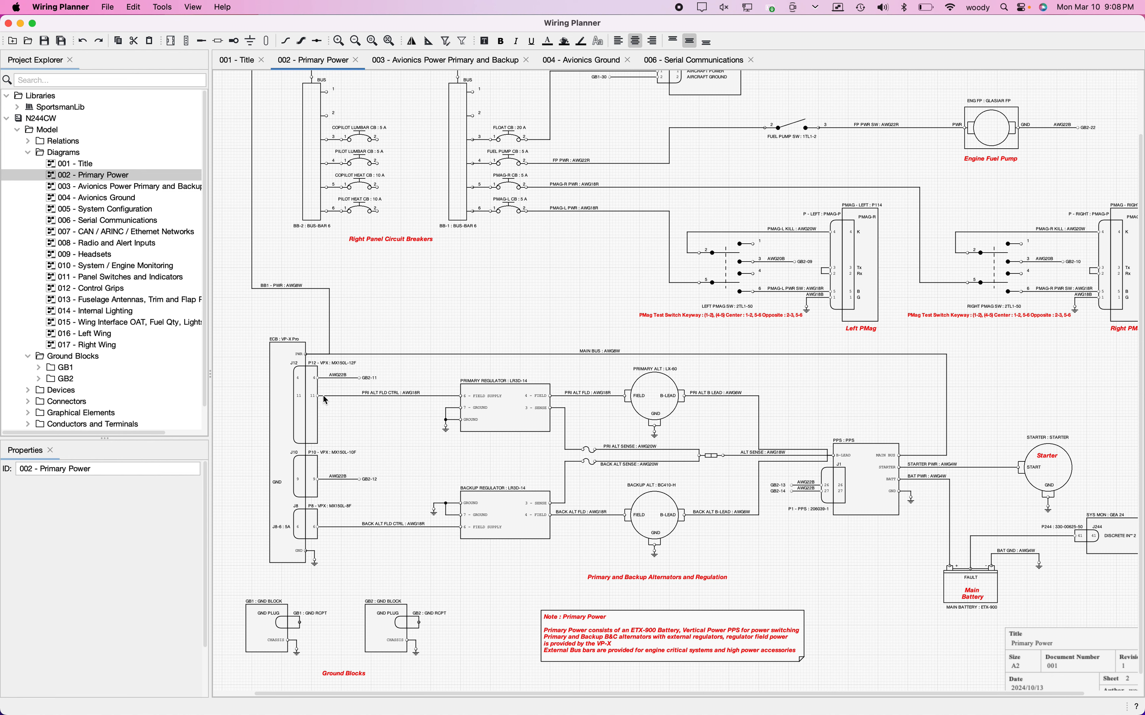
Step: Inspect the properties of the PRI ALT FLD CTRL and MAIN BUS wires on the Primary Power diagram
{"action": "left_click", "coordinate": [365, 396]}
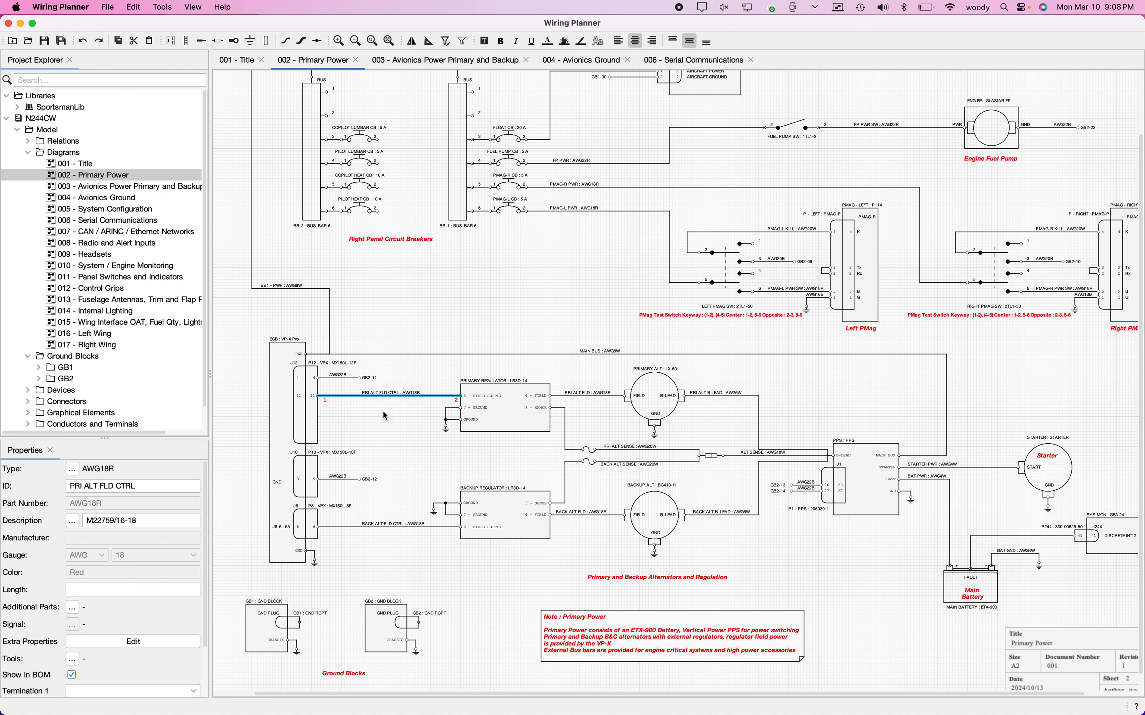
{"action": "left_click", "coordinate": [402, 418]}
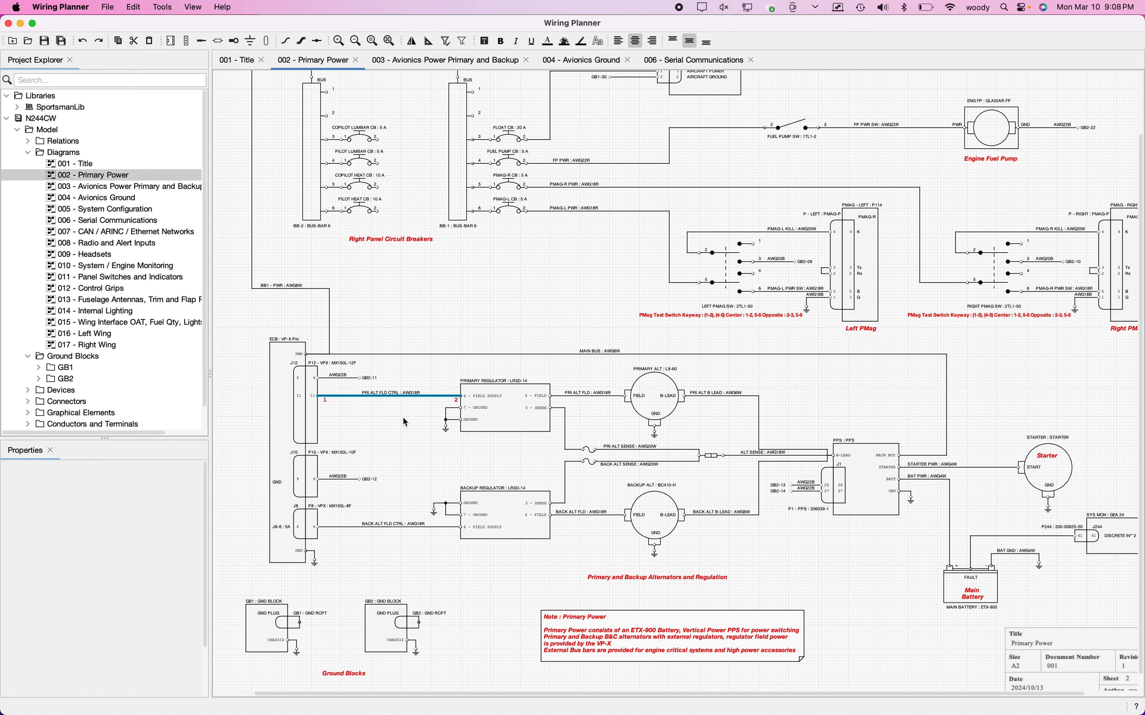
{"action": "left_click", "coordinate": [402, 354]}
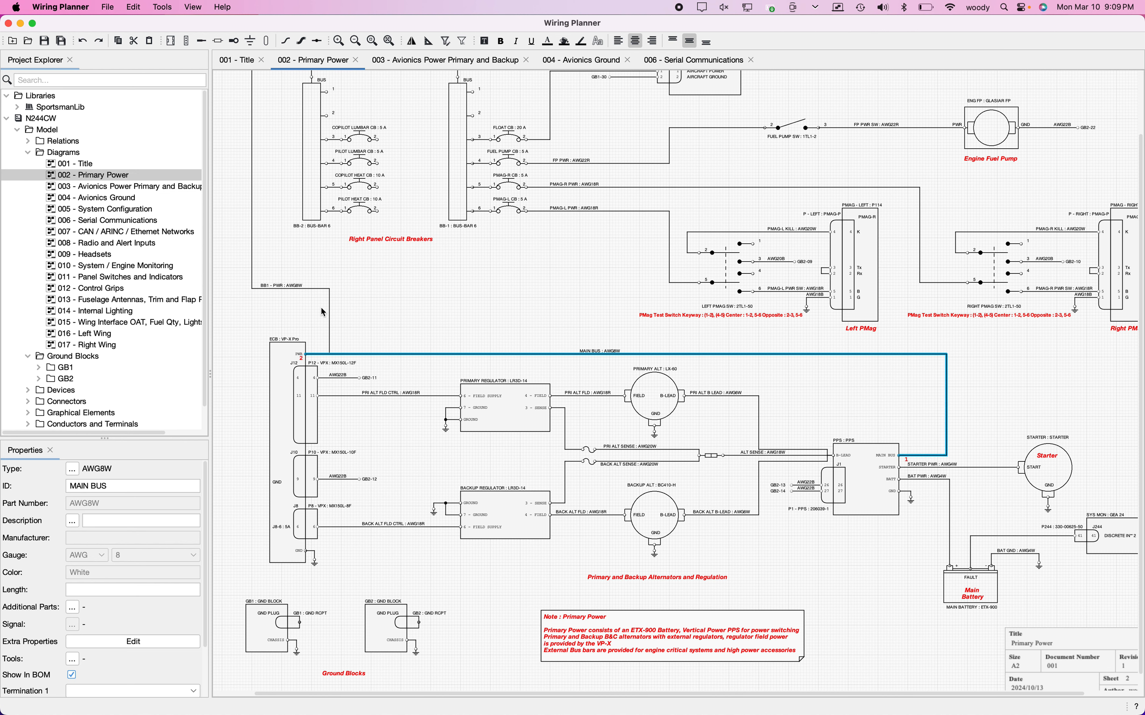
{"action": "left_click", "coordinate": [447, 282]}
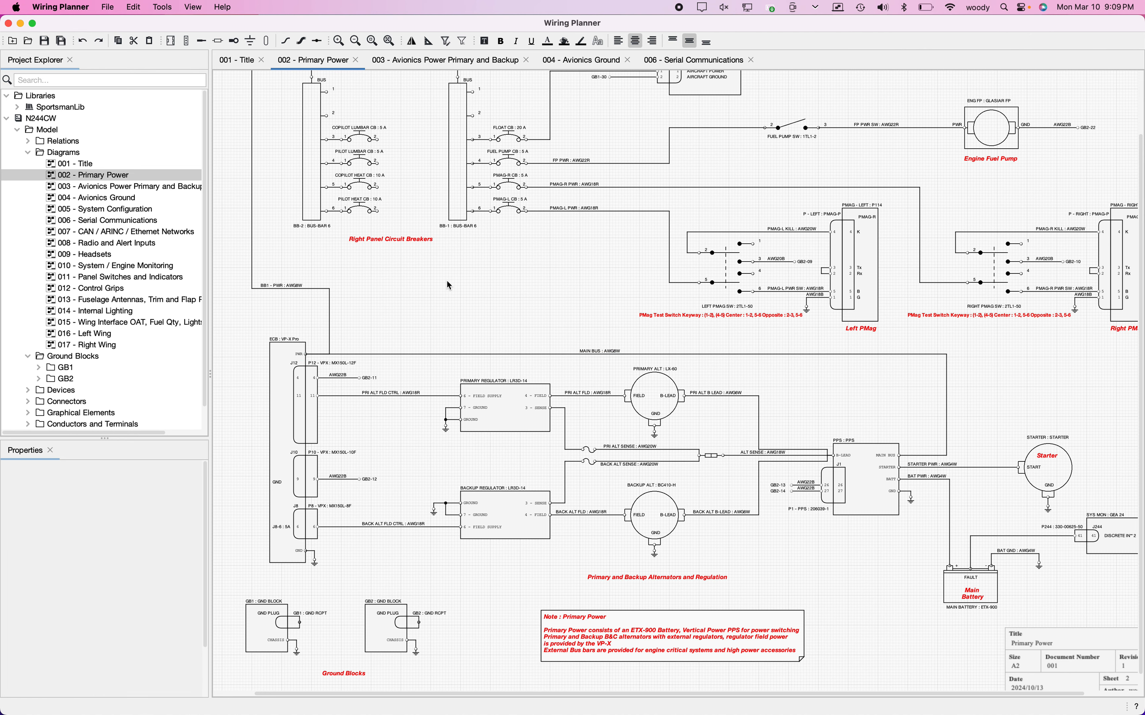
{"action": "scroll", "coordinate": [447, 281], "scroll_direction": "up", "scroll_amount": 2}
{"action": "scroll", "coordinate": [447, 281], "scroll_direction": "right", "scroll_amount": 2}
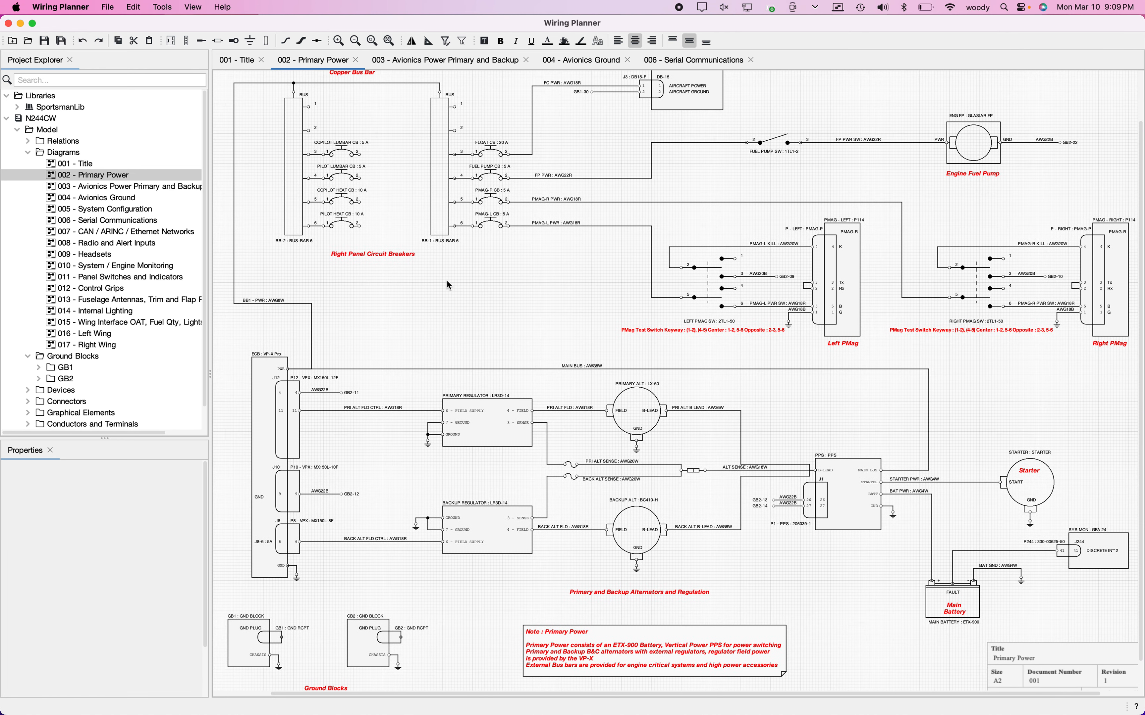
{"action": "scroll", "coordinate": [447, 281], "scroll_direction": "down", "scroll_amount": 2}
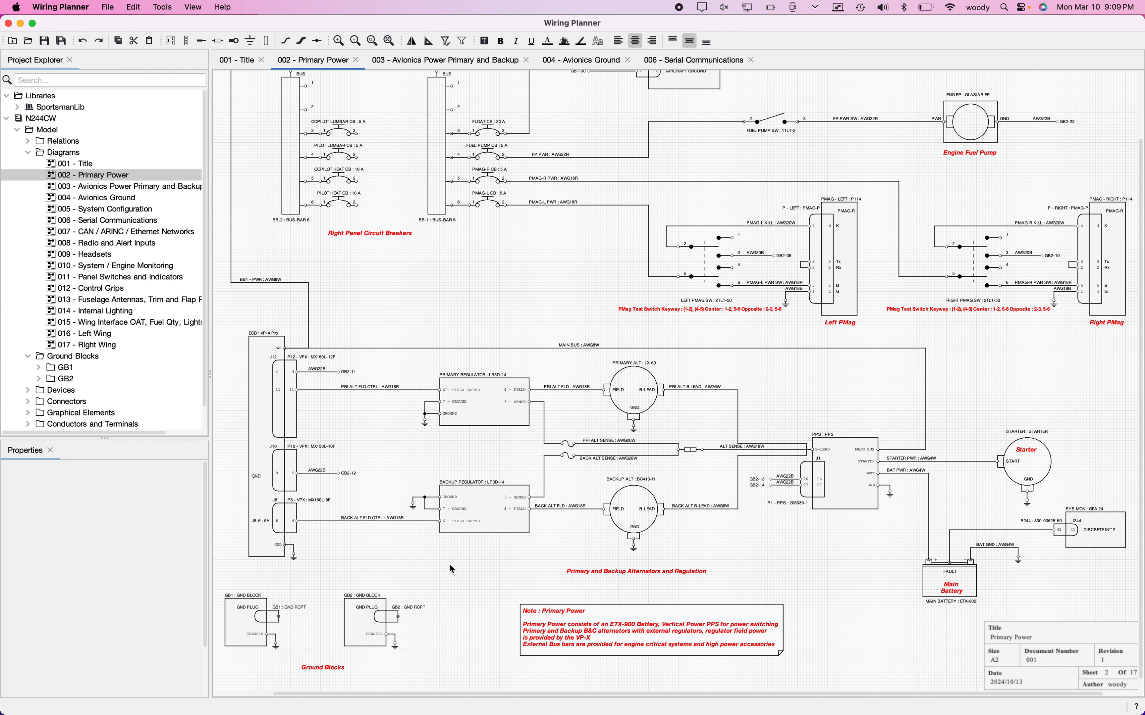
{"action": "scroll", "coordinate": [449, 566], "scroll_direction": "down", "scroll_amount": 1}
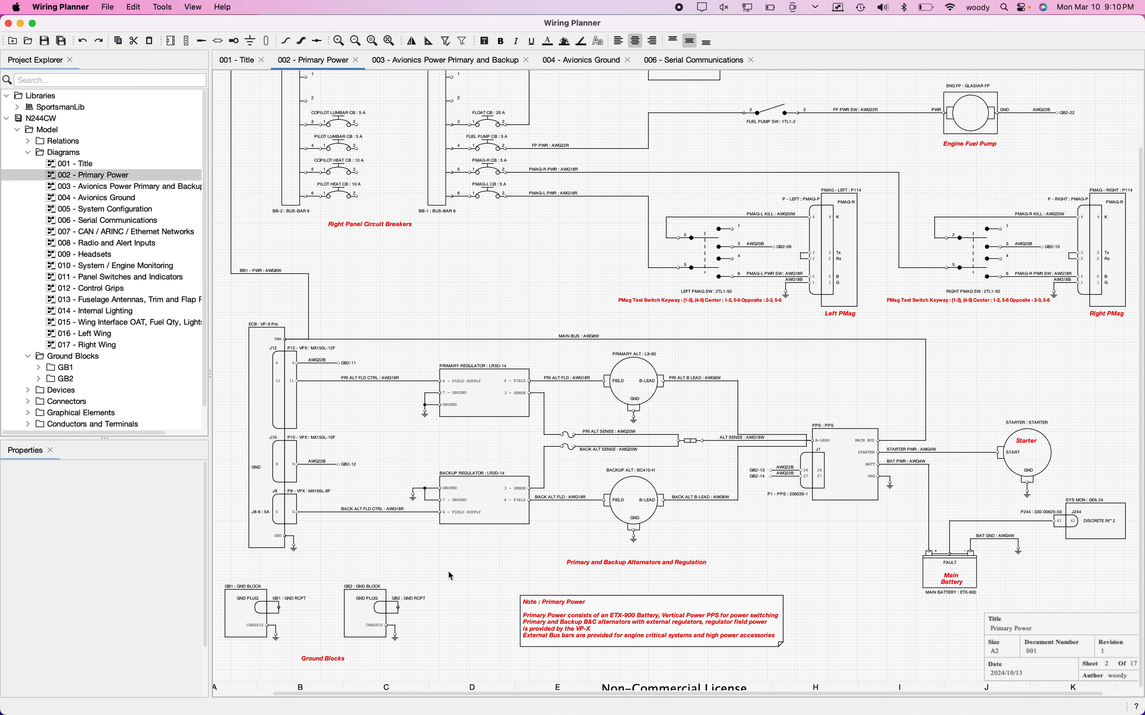
Step: Inspect the properties of the GB1-06 ground contact on the 004 - Avionics Ground diagram
{"action": "scroll", "coordinate": [450, 575], "scroll_direction": "down", "scroll_amount": 1}
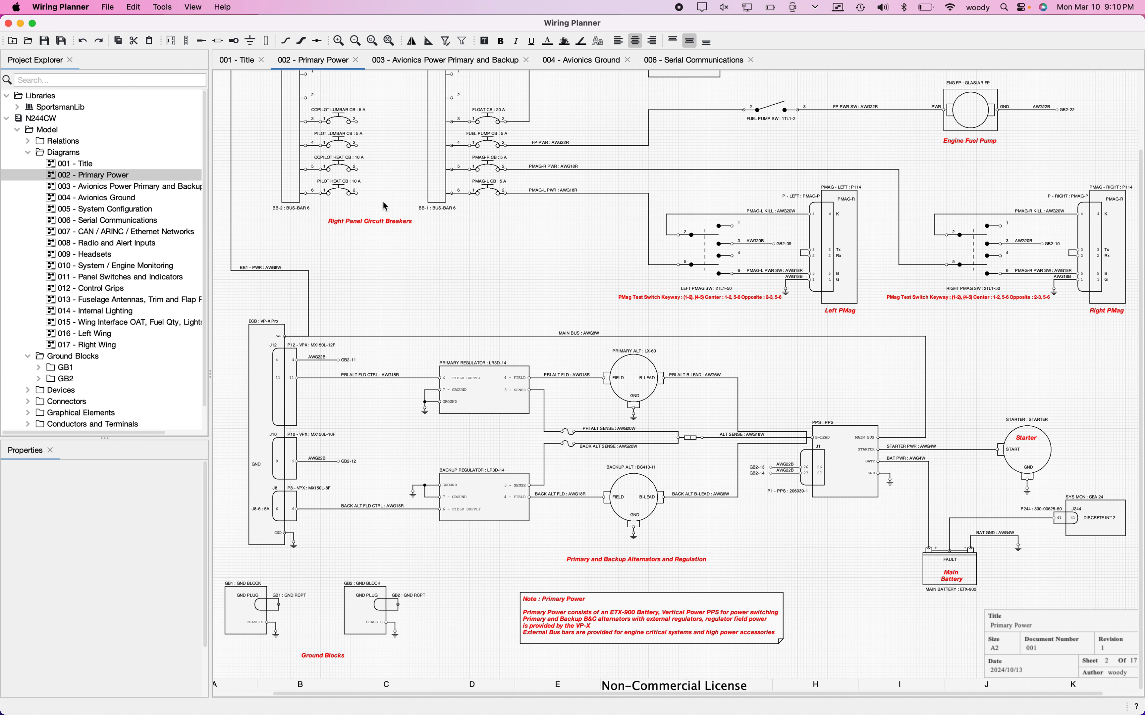
{"action": "left_click", "coordinate": [579, 62]}
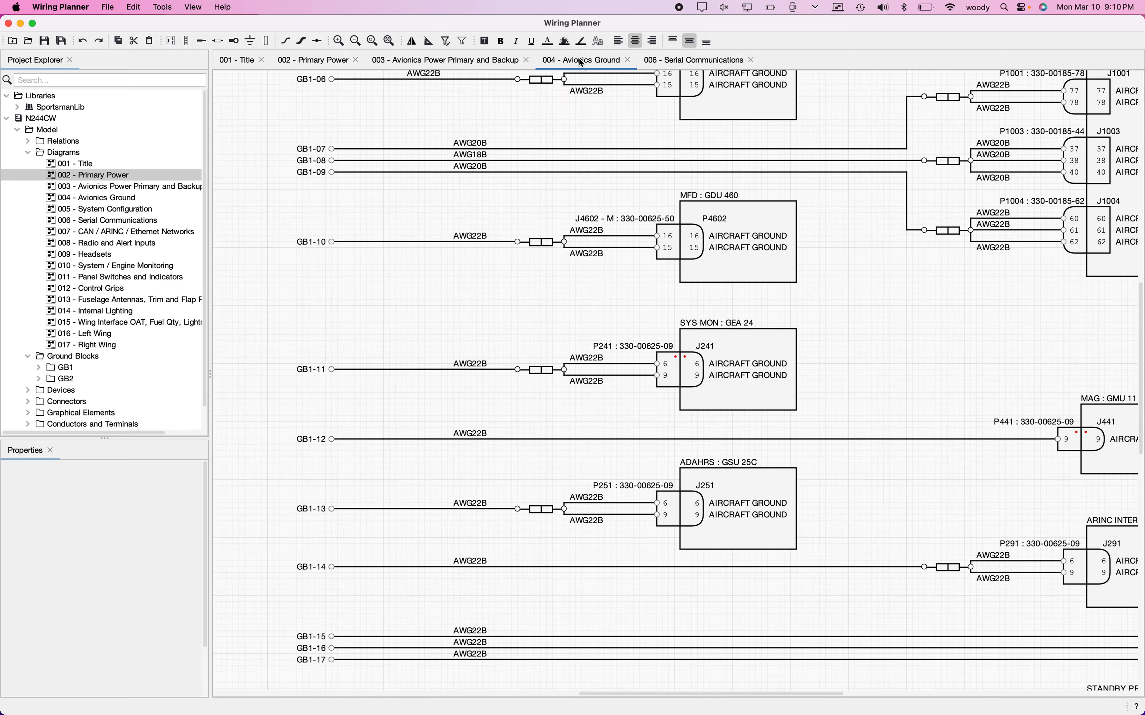
{"action": "scroll", "coordinate": [464, 198], "scroll_direction": "up", "scroll_amount": 2}
{"action": "scroll", "coordinate": [466, 204], "scroll_direction": "up", "scroll_amount": 4}
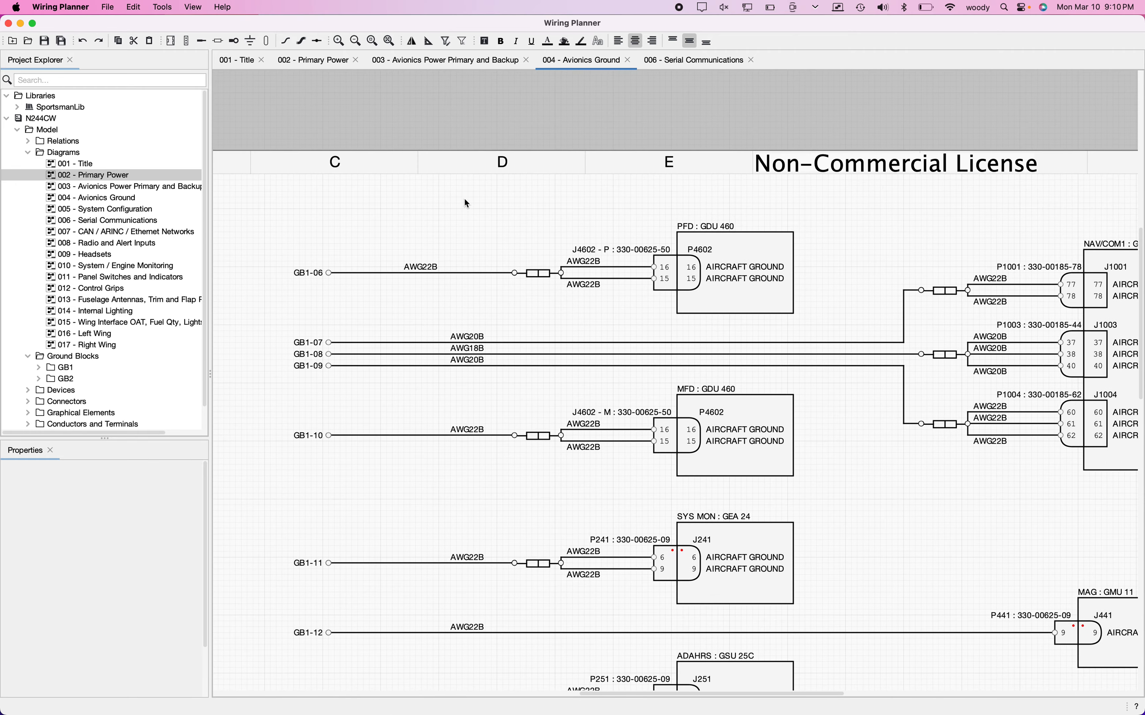
{"action": "left_click", "coordinate": [329, 291]}
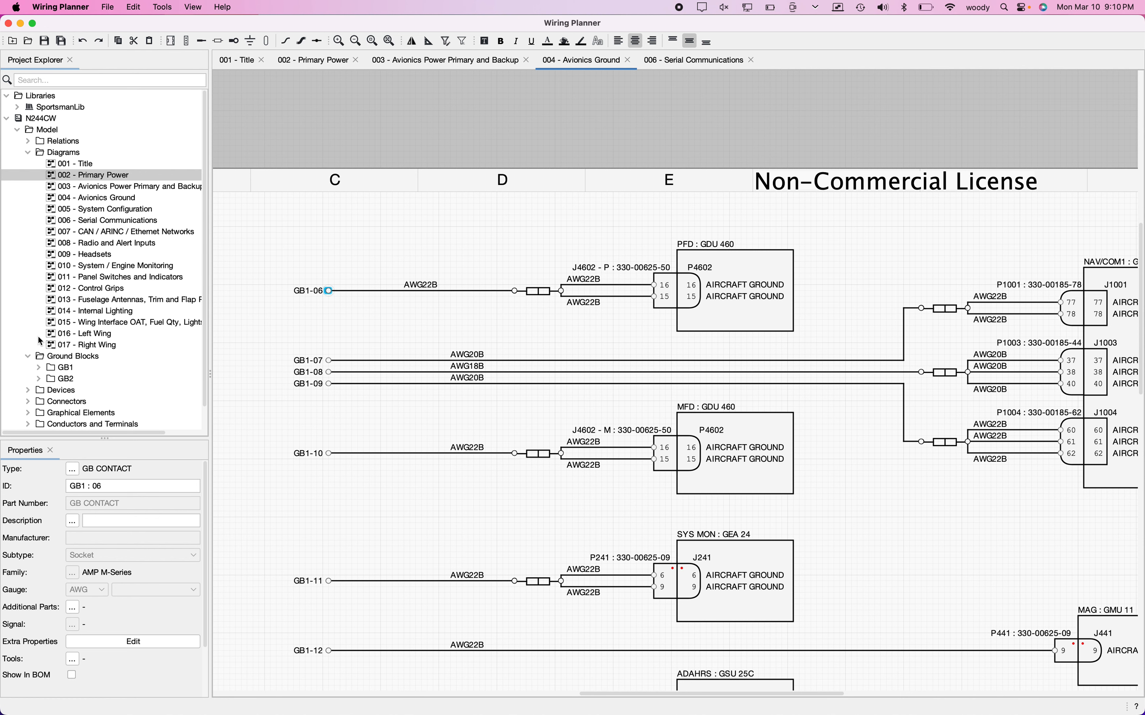
Step: Expand the GB1 ground block in the project tree and inspect the properties of contact GB1 : 01
{"action": "left_click", "coordinate": [39, 368]}
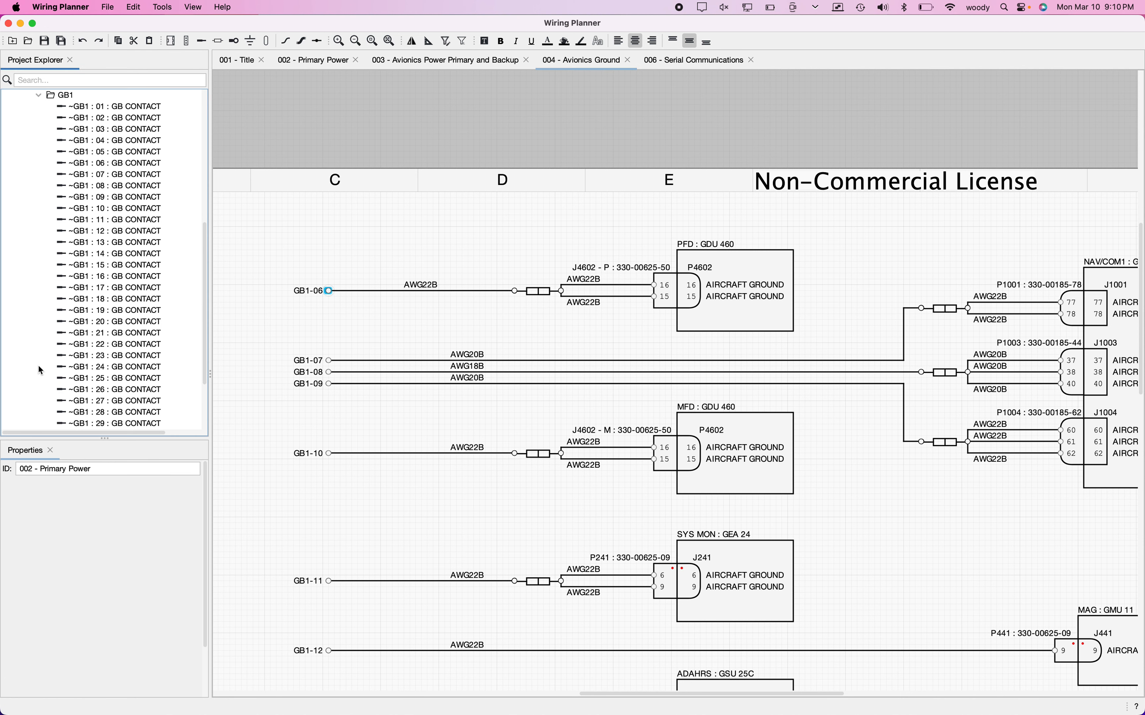
{"action": "left_click", "coordinate": [90, 109]}
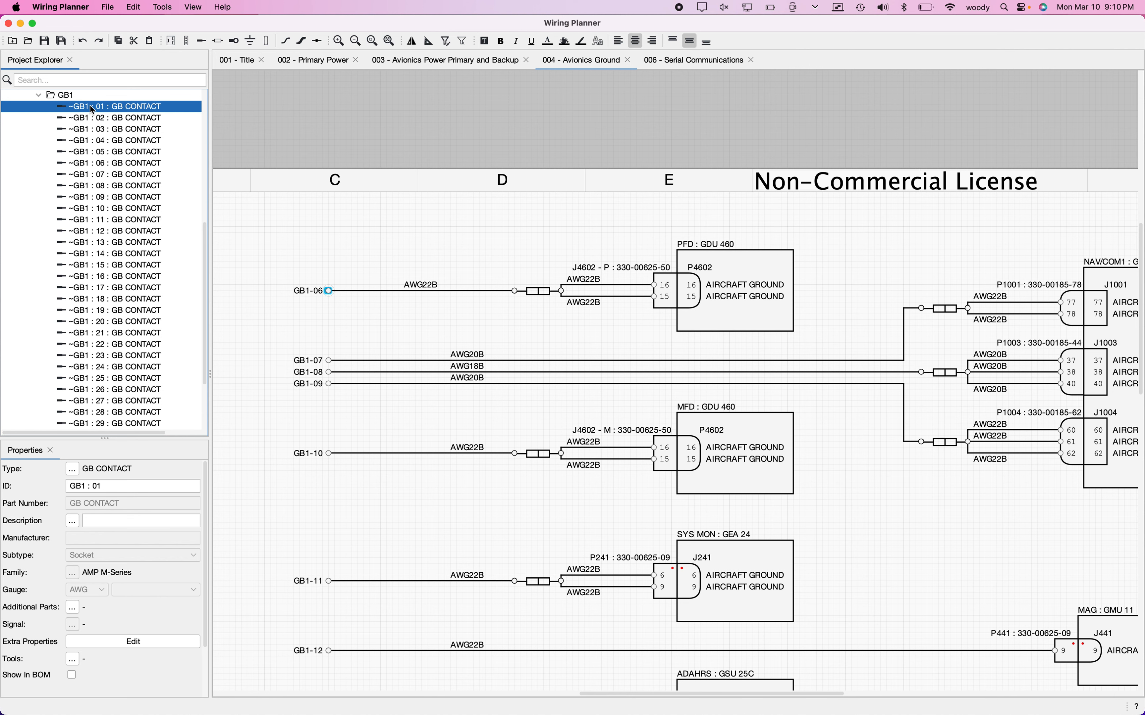
{"action": "left_click", "coordinate": [290, 318]}
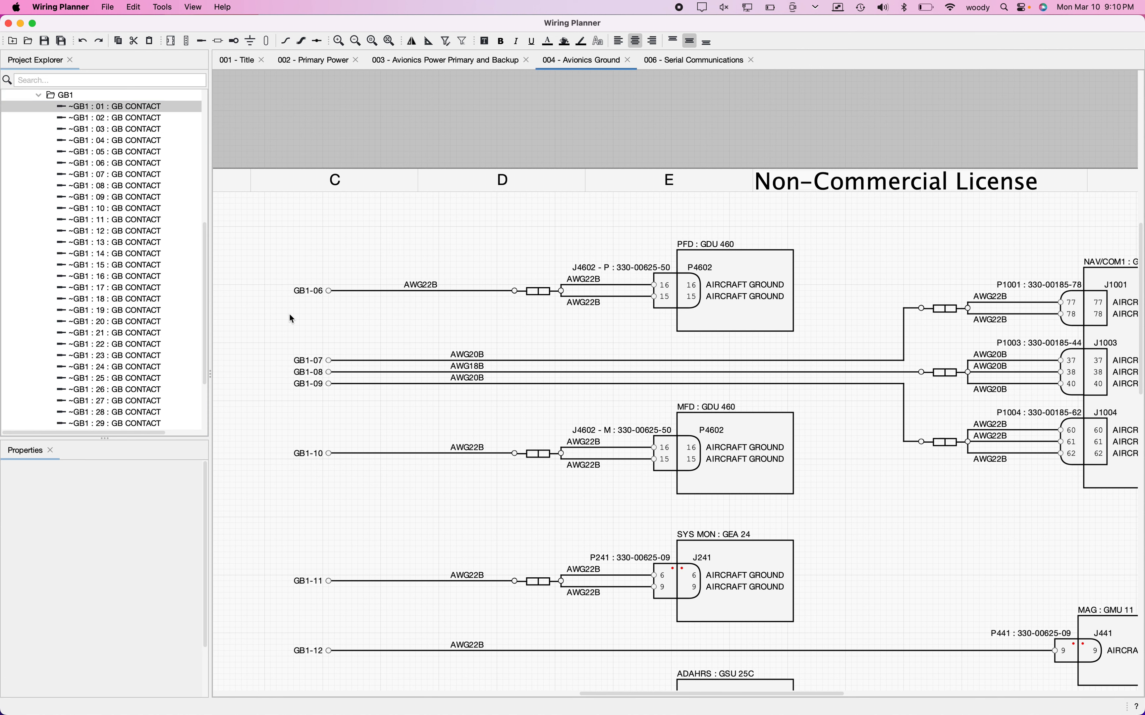
Step: Review the wires running from the GB1 contacts on the Avionics Ground diagram and collapse GB1's contact list in the project tree
{"action": "scroll", "coordinate": [293, 318], "scroll_direction": "down", "scroll_amount": 5}
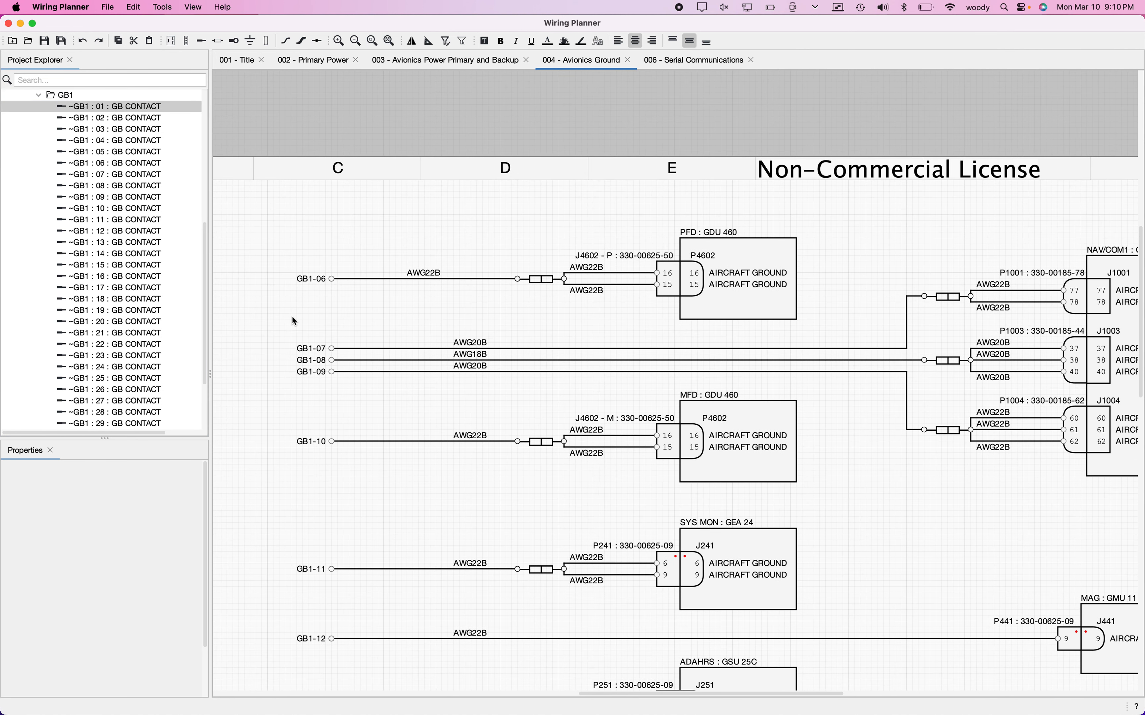
{"action": "scroll", "coordinate": [294, 321], "scroll_direction": "down", "scroll_amount": 1}
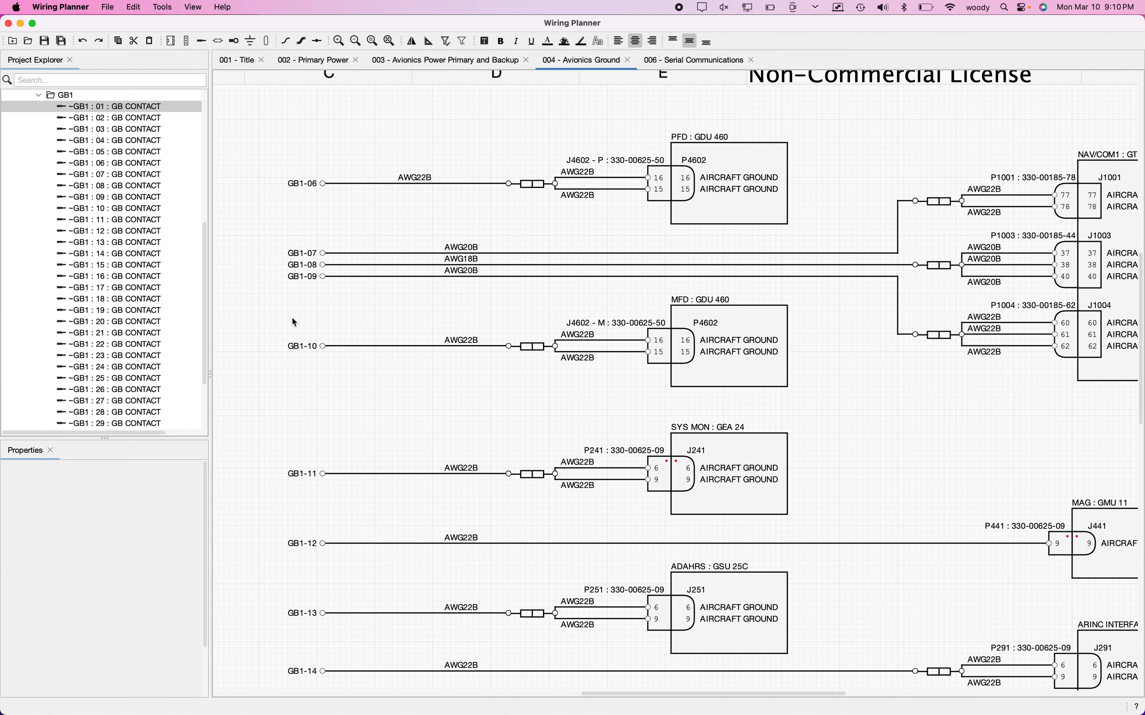
{"action": "scroll", "coordinate": [293, 321], "scroll_direction": "up", "scroll_amount": 6}
{"action": "scroll", "coordinate": [293, 322], "scroll_direction": "down", "scroll_amount": 5}
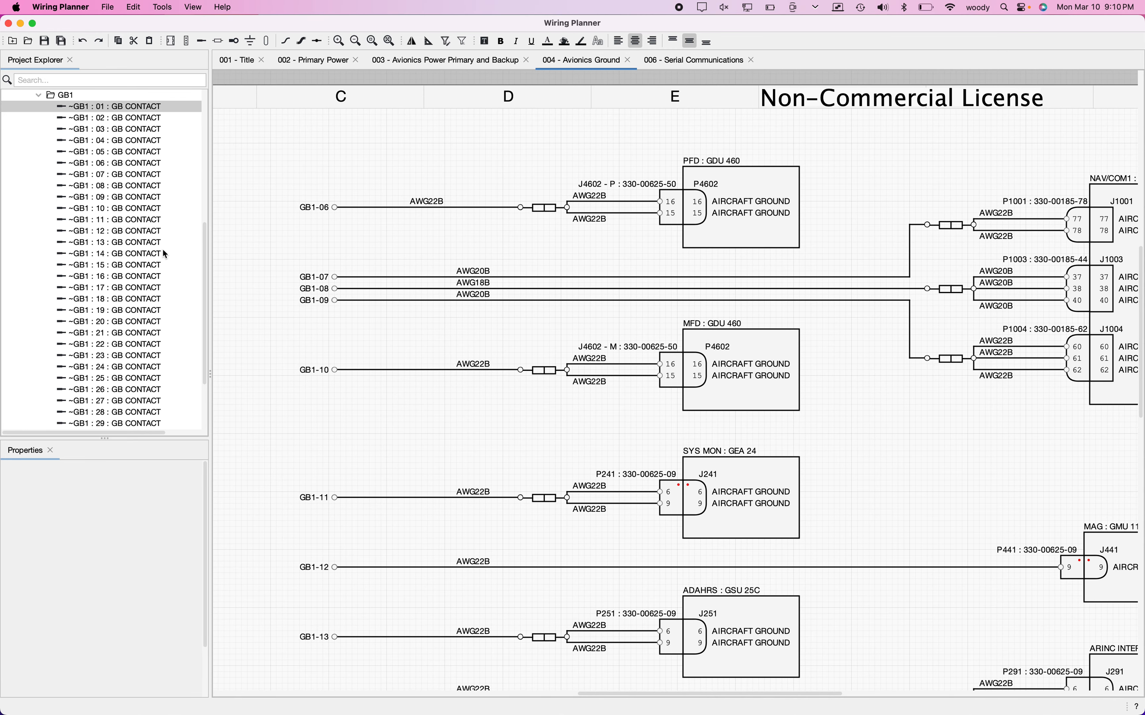
{"action": "scroll", "coordinate": [165, 254], "scroll_direction": "up", "scroll_amount": 5}
{"action": "left_click", "coordinate": [41, 241]}
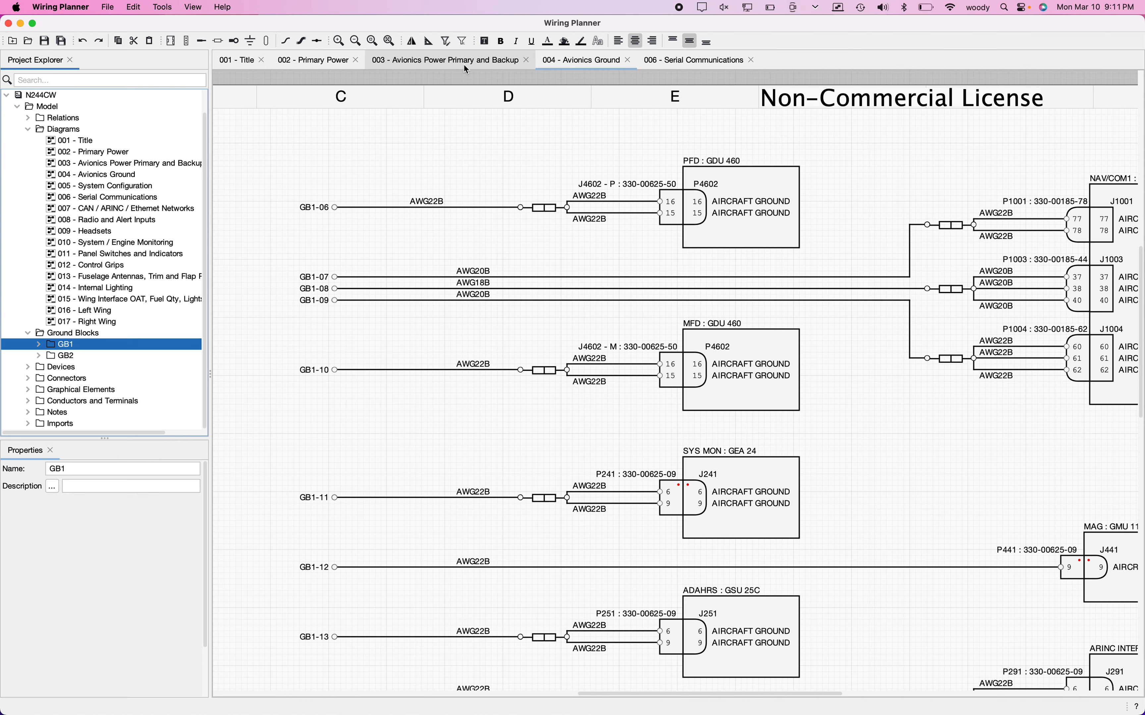
Step: Inspect the properties of the vertical shield wire beside the PFD's J4602 connector on the 006 - Serial Communications diagram
{"action": "left_click", "coordinate": [691, 65]}
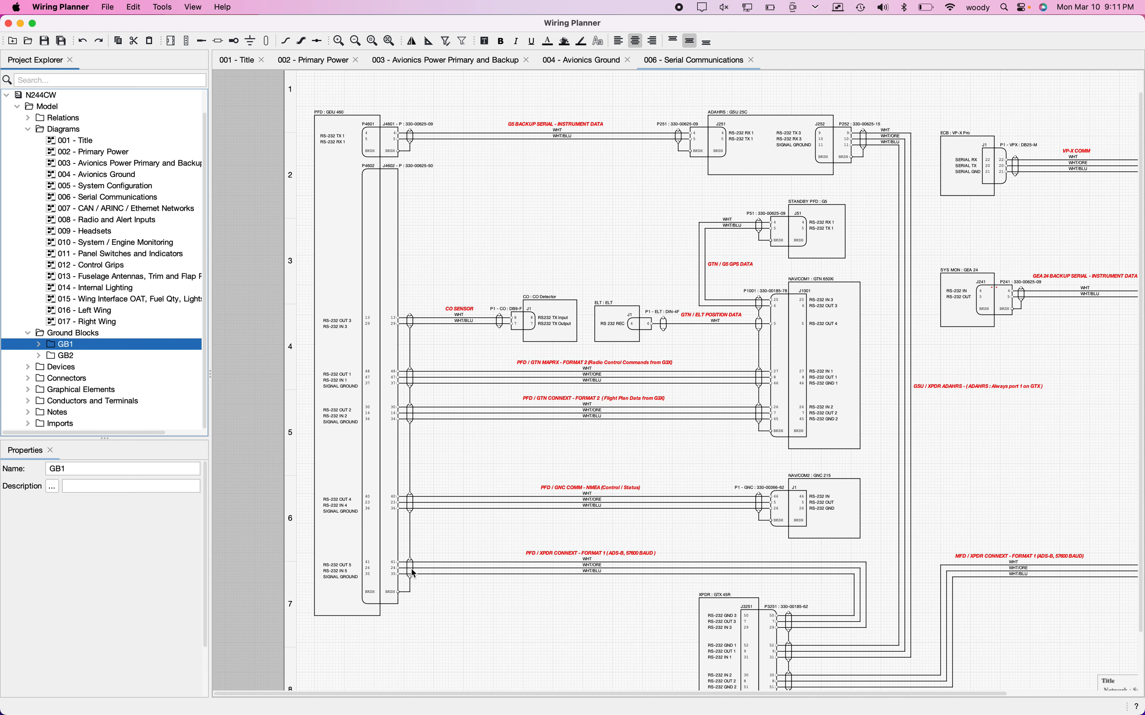
{"action": "left_click", "coordinate": [411, 463]}
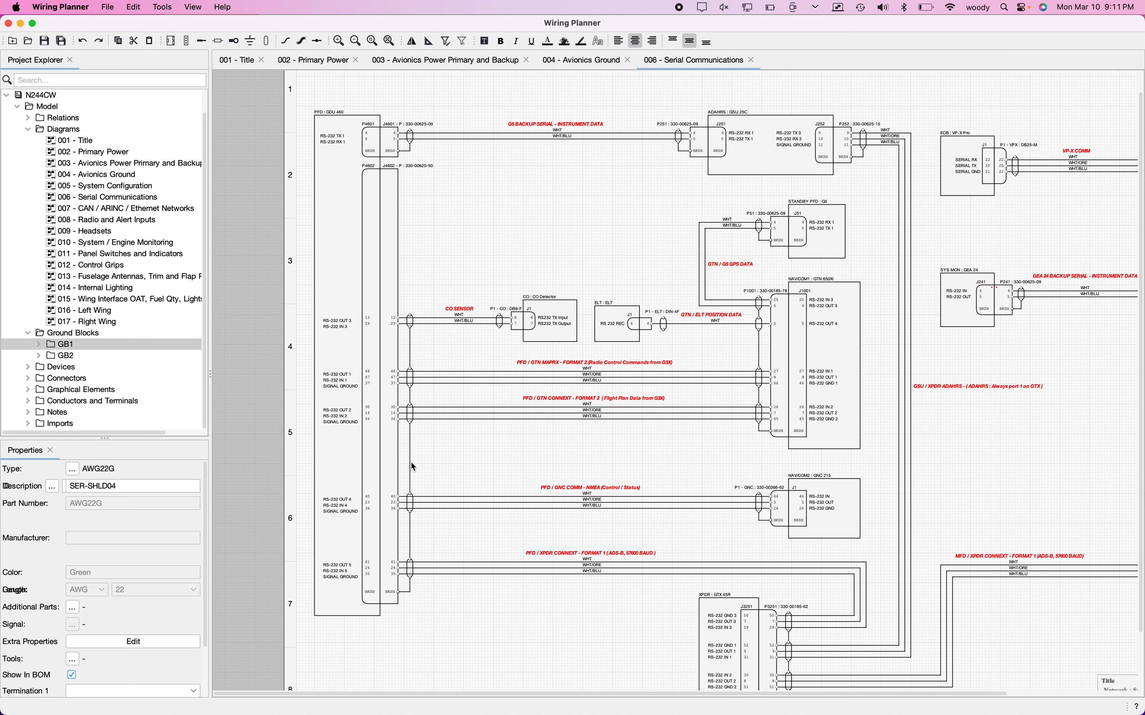
{"action": "left_click", "coordinate": [425, 472]}
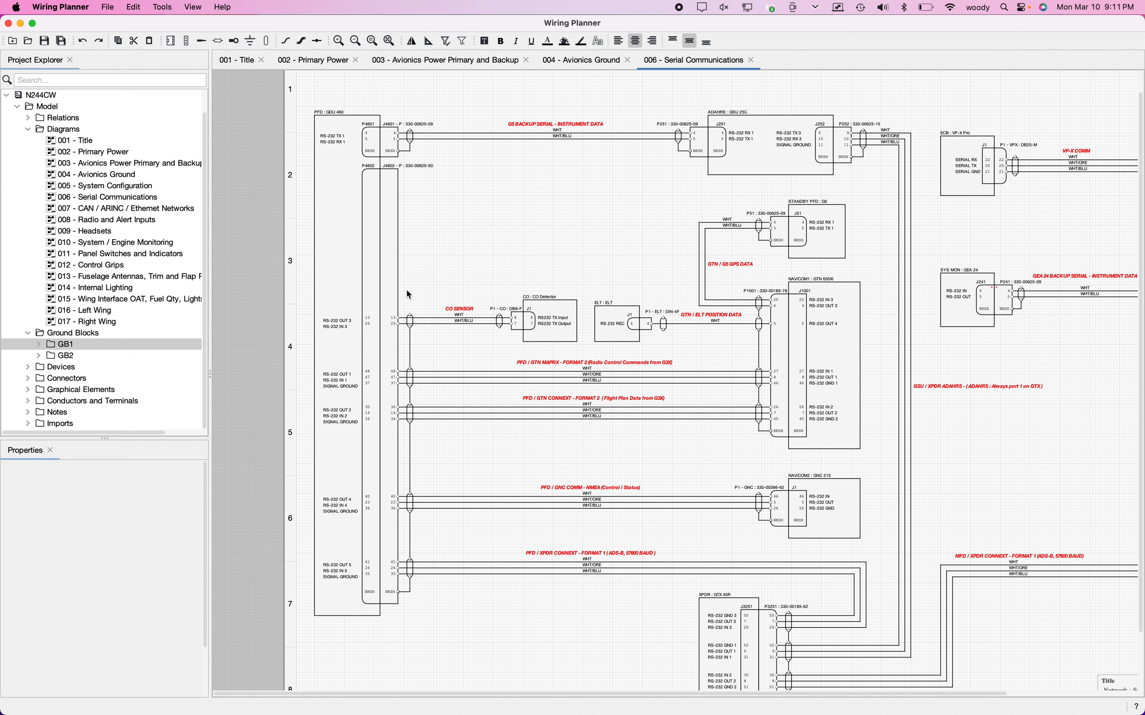
{"action": "scroll", "coordinate": [408, 295], "scroll_direction": "down", "scroll_amount": 2}
{"action": "scroll", "coordinate": [409, 295], "scroll_direction": "right", "scroll_amount": 1}
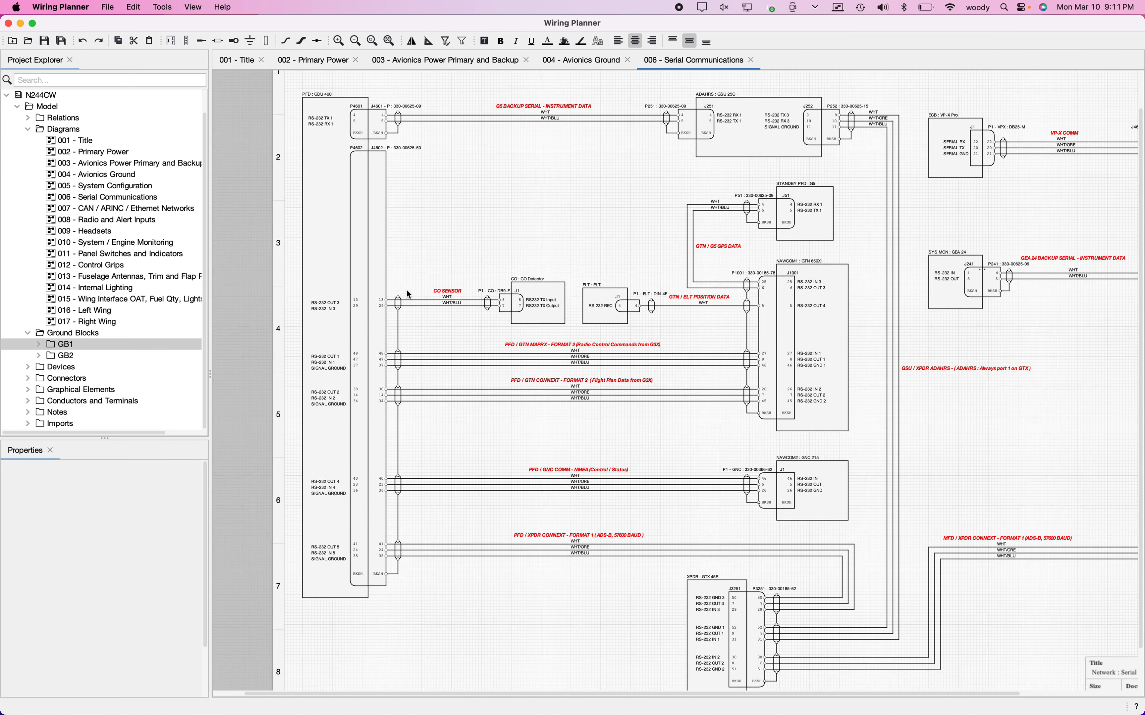
{"action": "scroll", "coordinate": [409, 294], "scroll_direction": "down", "scroll_amount": 1}
{"action": "scroll", "coordinate": [408, 294], "scroll_direction": "right", "scroll_amount": 1}
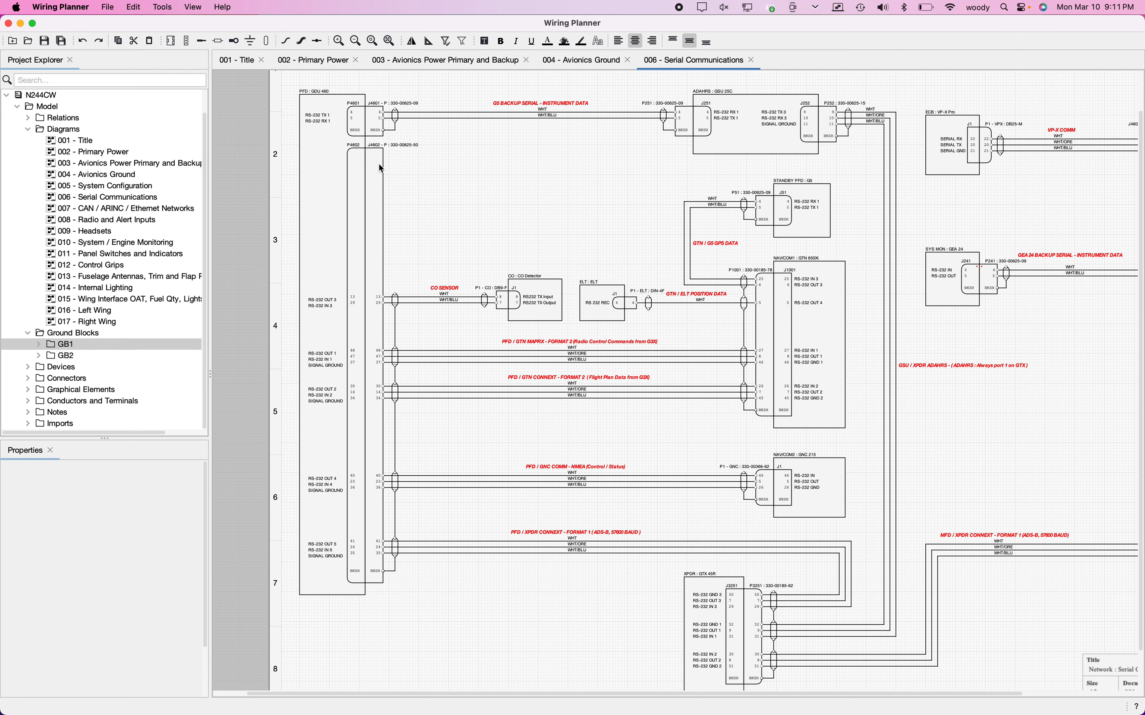
Step: Inspect the properties of the chassis ground line at the GB1 ground block on the 002 - Primary Power diagram
{"action": "left_click", "coordinate": [320, 65]}
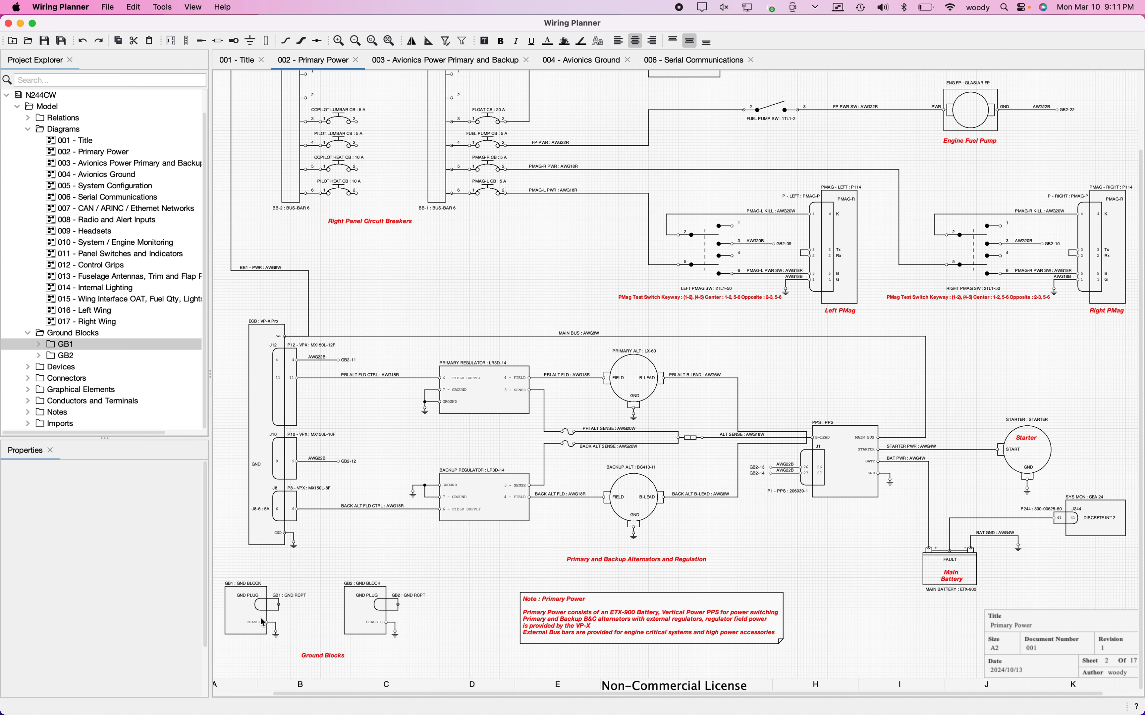
{"action": "left_click", "coordinate": [277, 623]}
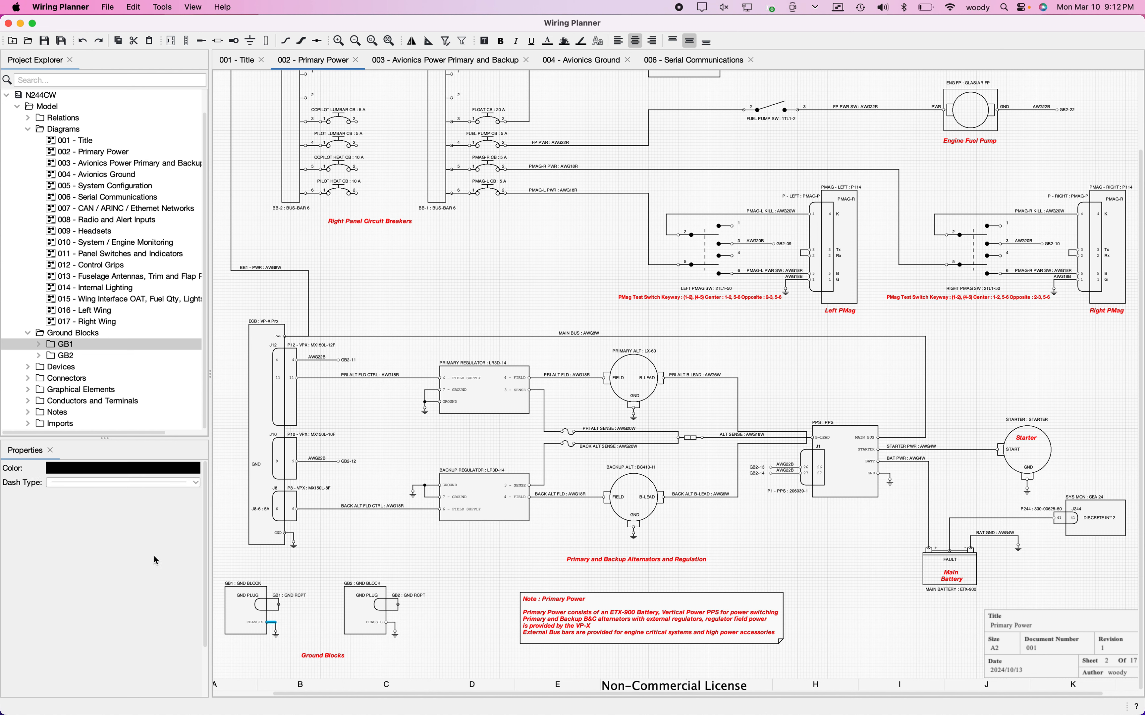
{"action": "left_click", "coordinate": [296, 621]}
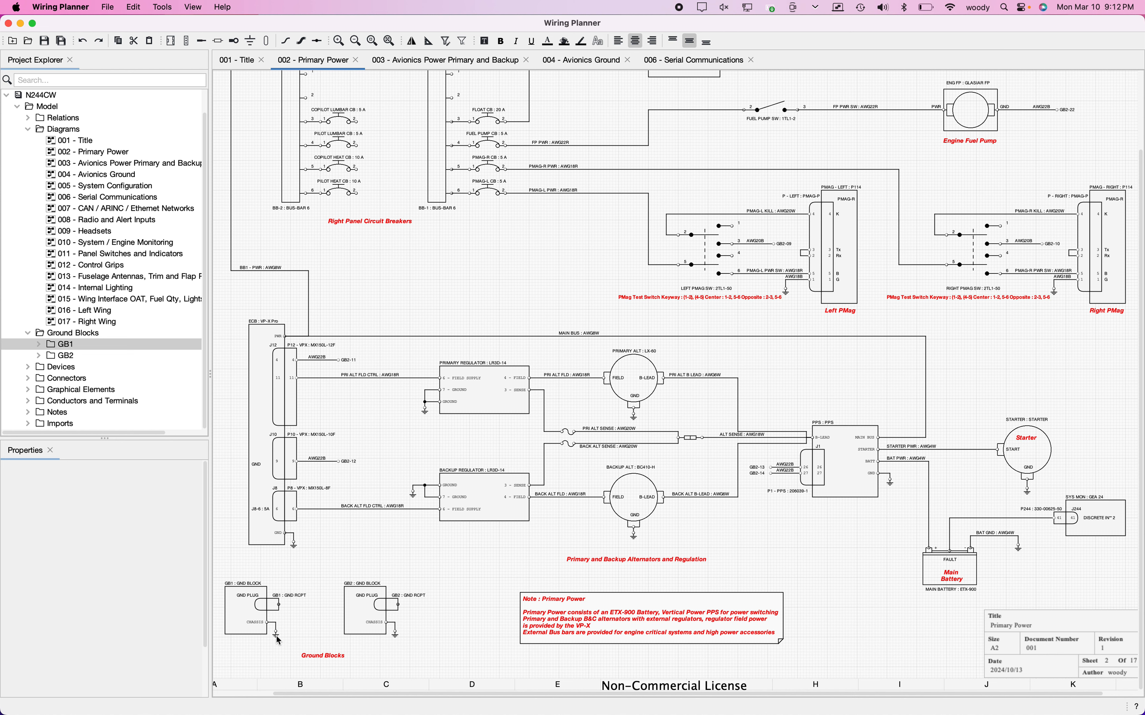
{"action": "left_click", "coordinate": [277, 623]}
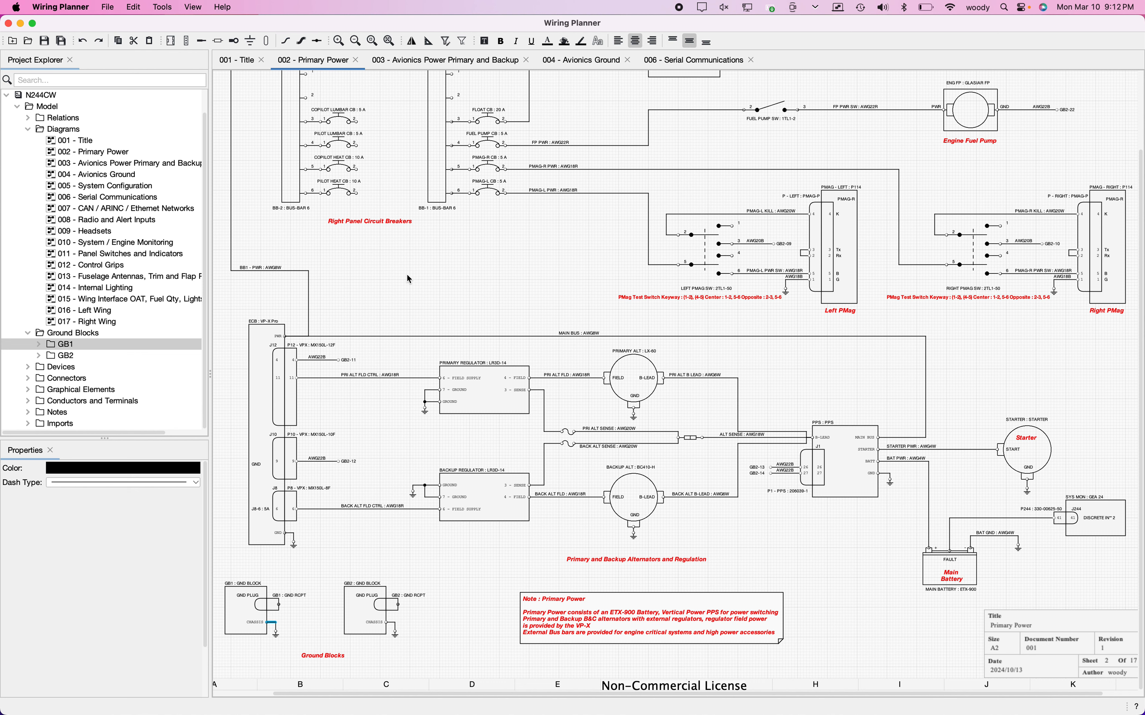
{"action": "scroll", "coordinate": [409, 279], "scroll_direction": "right", "scroll_amount": 1}
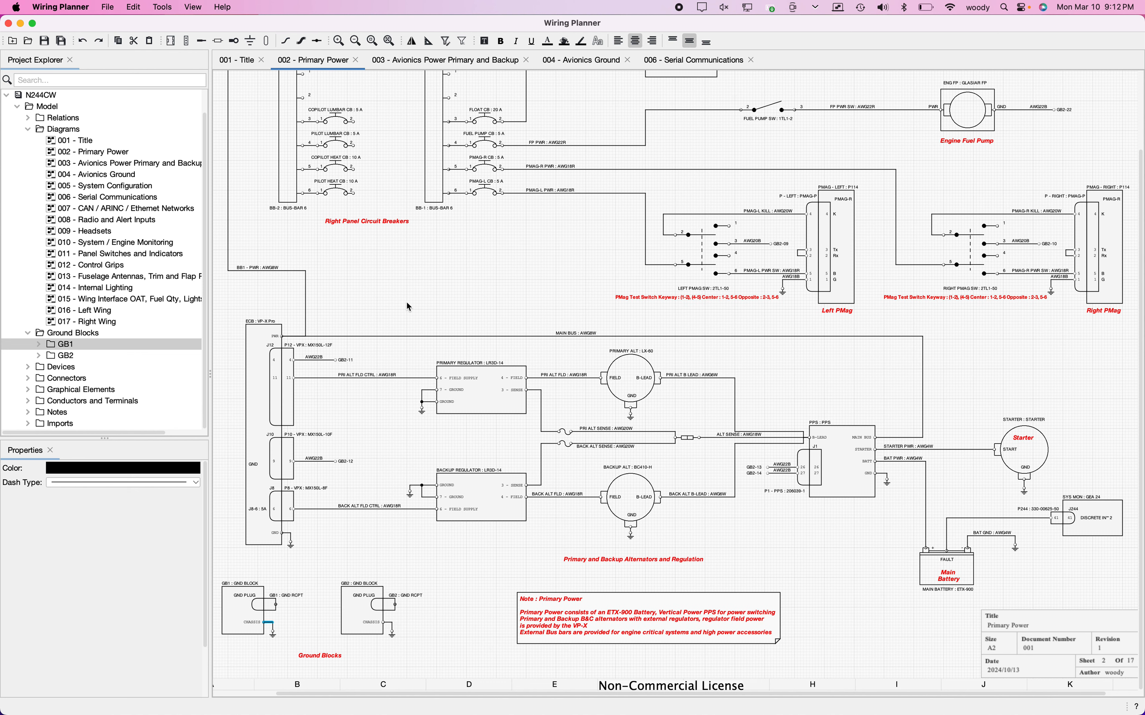
{"action": "scroll", "coordinate": [407, 305], "scroll_direction": "left", "scroll_amount": 3}
{"action": "scroll", "coordinate": [406, 303], "scroll_direction": "up", "scroll_amount": 3}
{"action": "scroll", "coordinate": [406, 303], "scroll_direction": "left", "scroll_amount": 1}
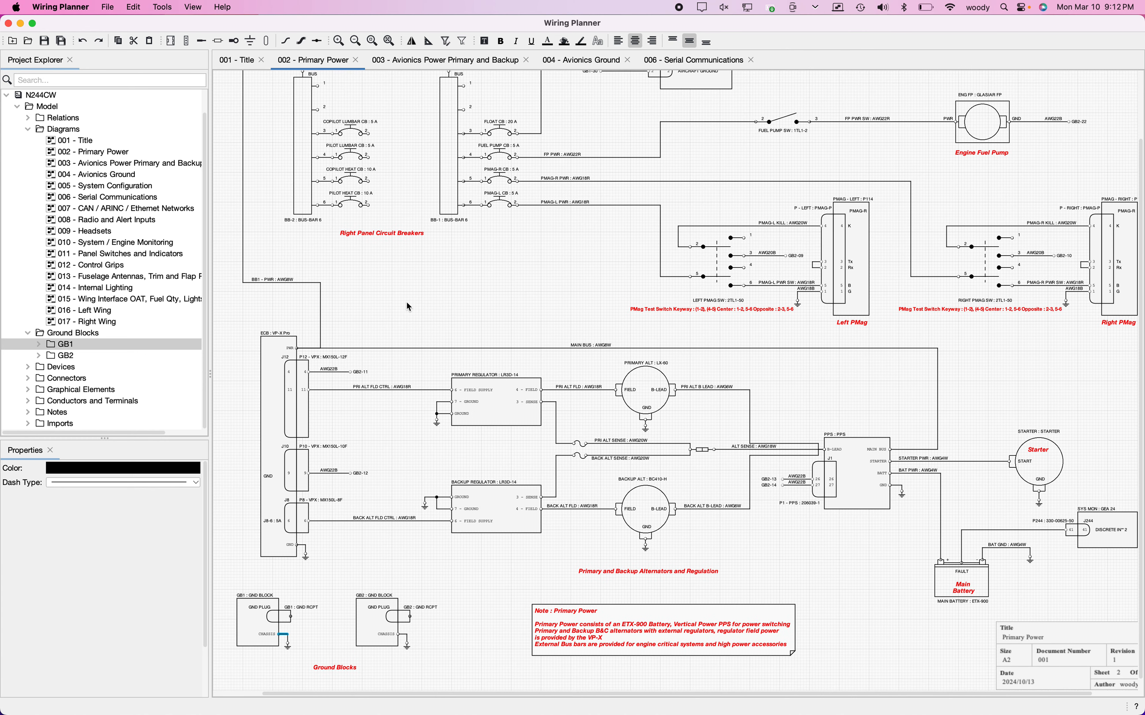
{"action": "scroll", "coordinate": [408, 306], "scroll_direction": "up", "scroll_amount": 5}
{"action": "scroll", "coordinate": [408, 306], "scroll_direction": "up", "scroll_amount": 2}
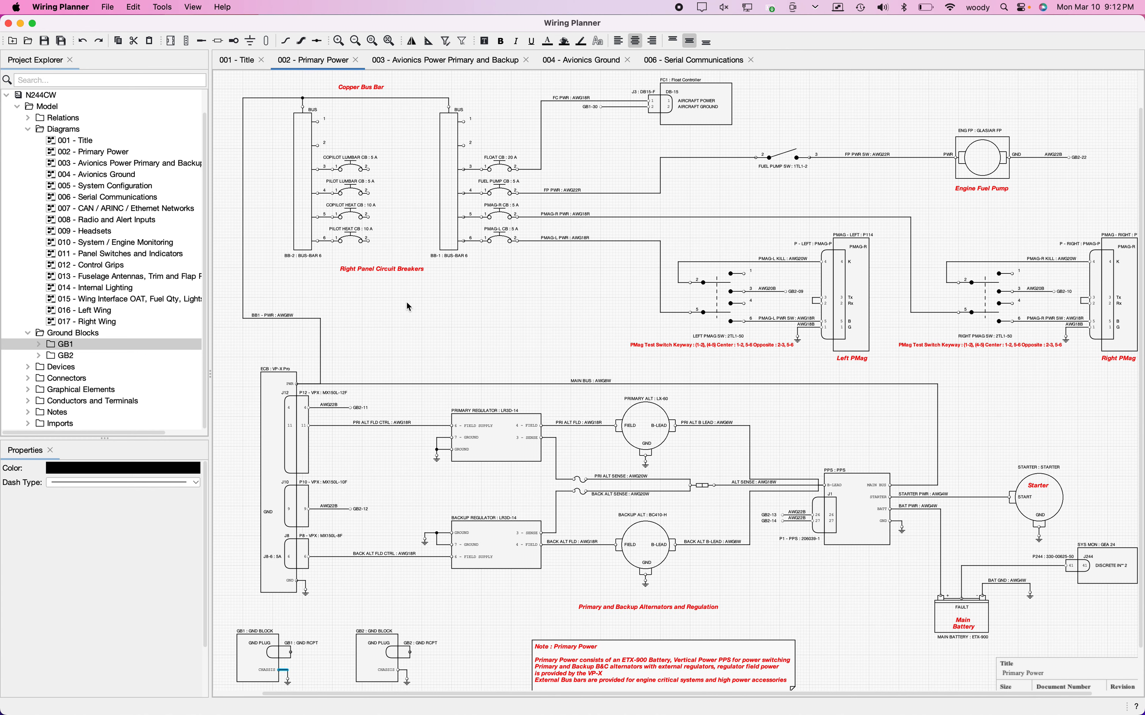